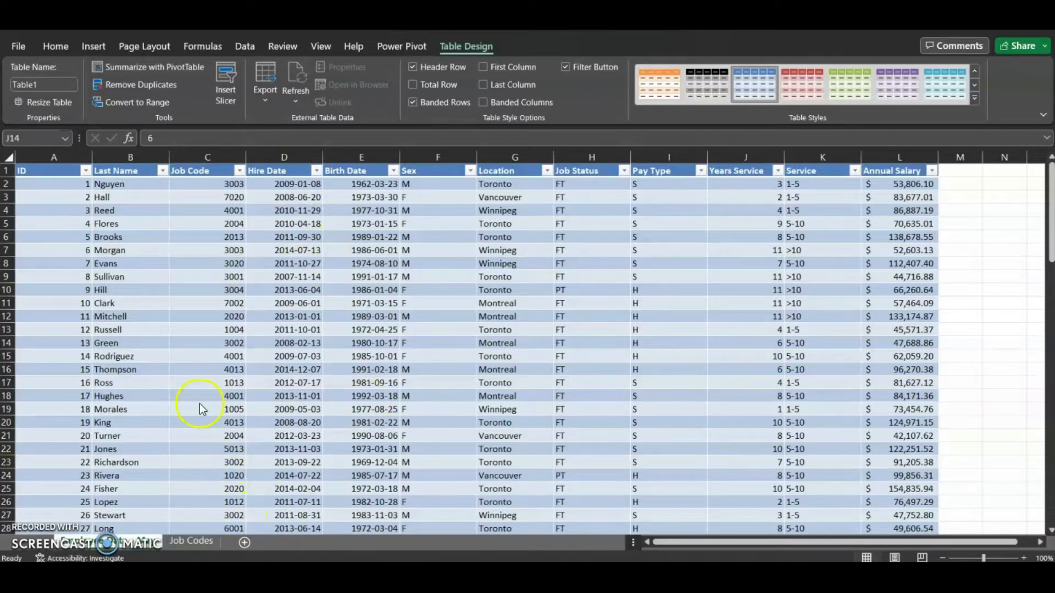
Open the recommended PivotTables for the employee table and preview Sum of Job Code by Location and further suggestions.
{"action": "left_click", "coordinate": [92, 48]}
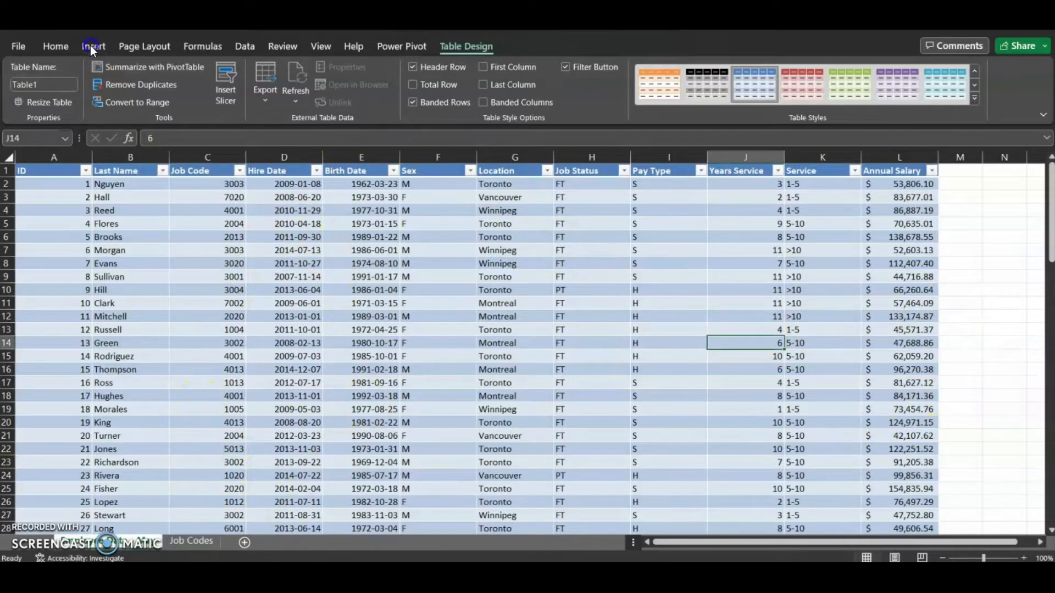
{"action": "left_click", "coordinate": [92, 47]}
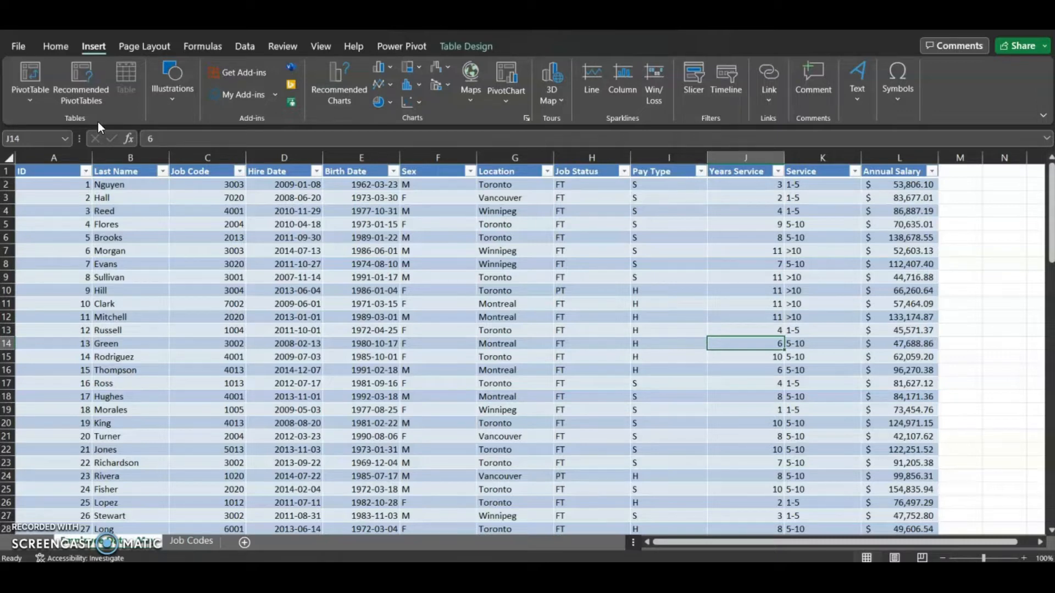
{"action": "left_click", "coordinate": [97, 97]}
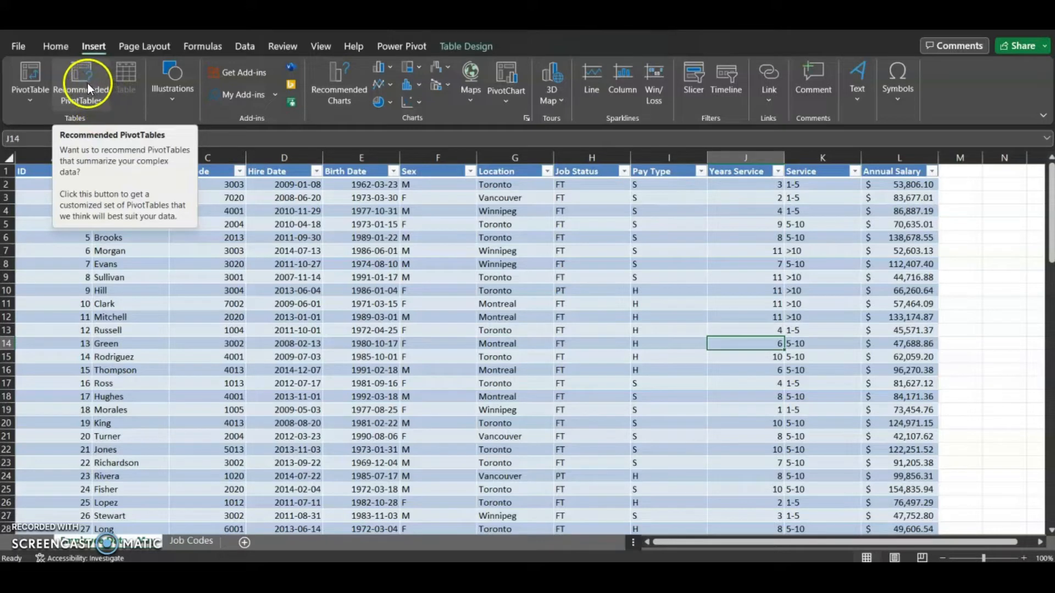
{"action": "left_click", "coordinate": [87, 84]}
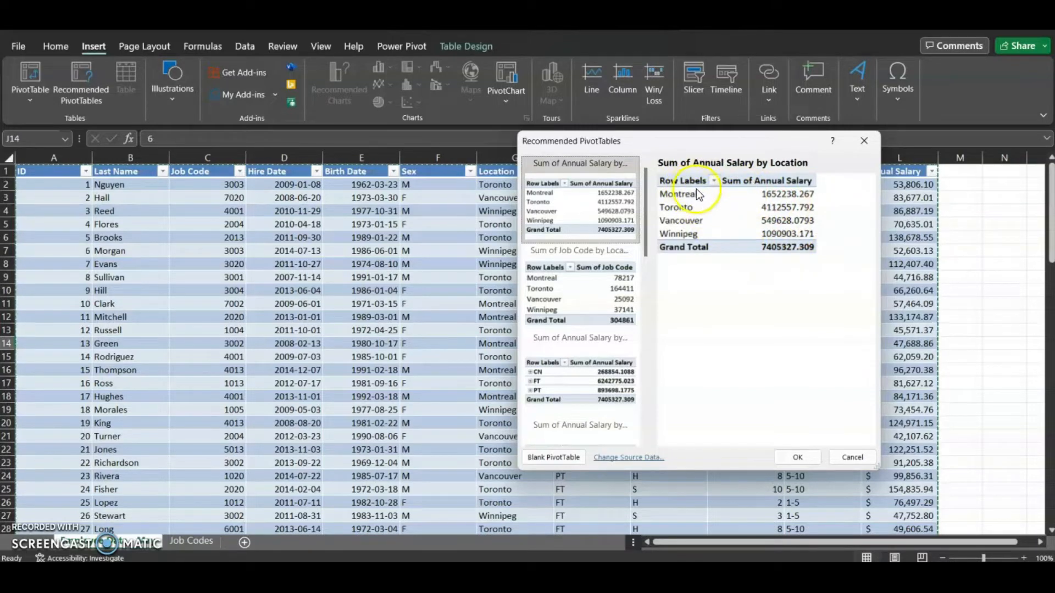
{"action": "left_click_drag", "start_coordinate": [664, 144], "coordinate": [750, 120]}
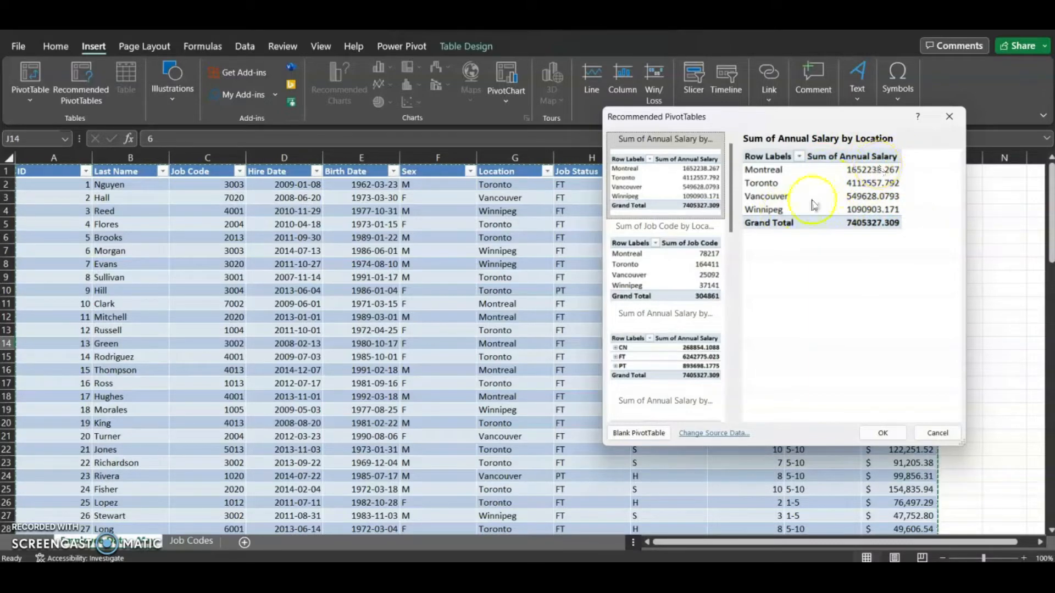
{"action": "left_click", "coordinate": [680, 265]}
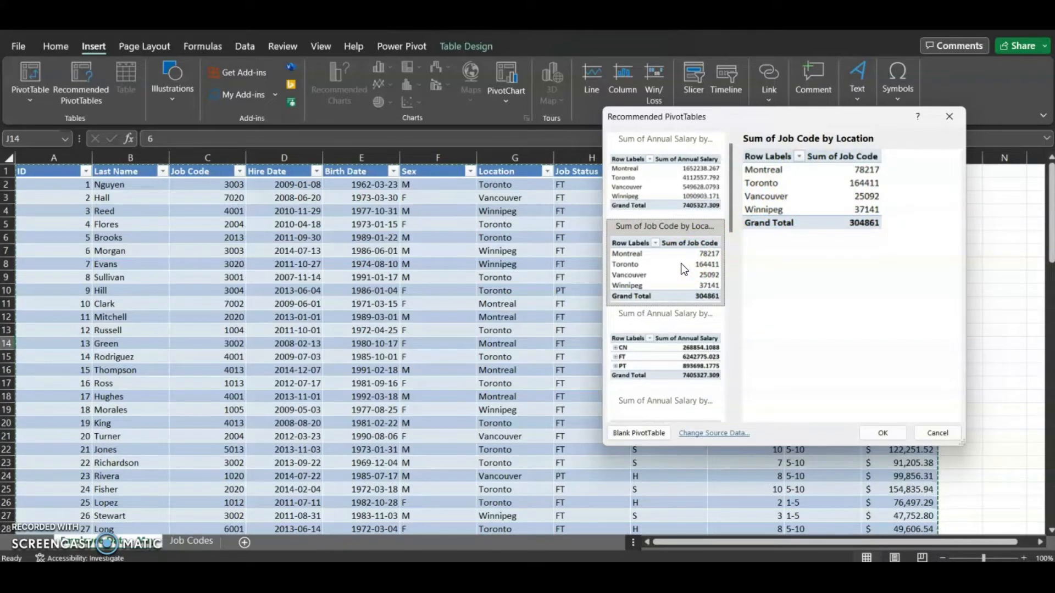
{"action": "left_click", "coordinate": [668, 257]}
{"action": "left_click", "coordinate": [672, 264]}
{"action": "scroll", "coordinate": [671, 296], "scroll_direction": "down", "scroll_amount": 3}
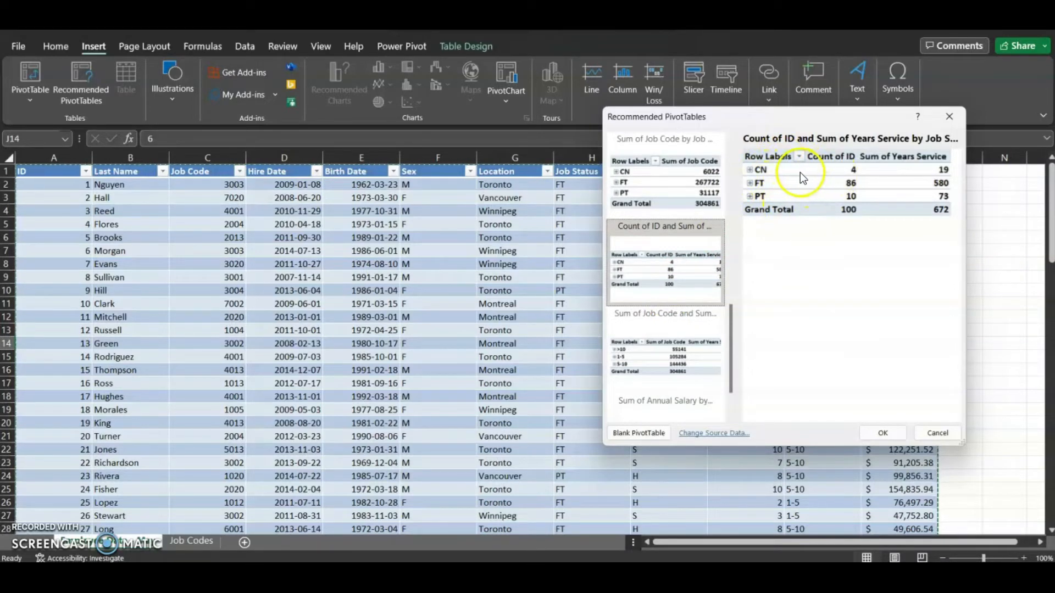
Preview Sum of Job Code and Sum of Years Service, and Sum of Annual Salary by Location, and dismiss the recommendations.
{"action": "mouse_move", "coordinate": [763, 121]}
{"action": "left_mouse_down"}
{"action": "mouse_move", "coordinate": [774, 125]}
{"action": "mouse_move", "coordinate": [794, 212]}
{"action": "mouse_move", "coordinate": [812, 219]}
{"action": "mouse_move", "coordinate": [767, 126]}
{"action": "left_mouse_up"}
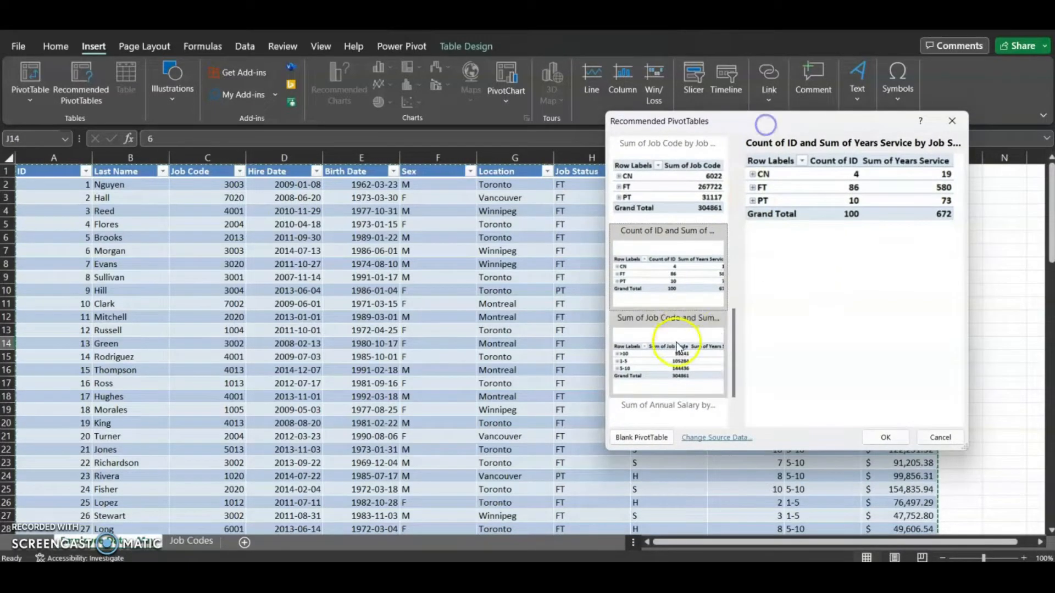
{"action": "left_click", "coordinate": [688, 346]}
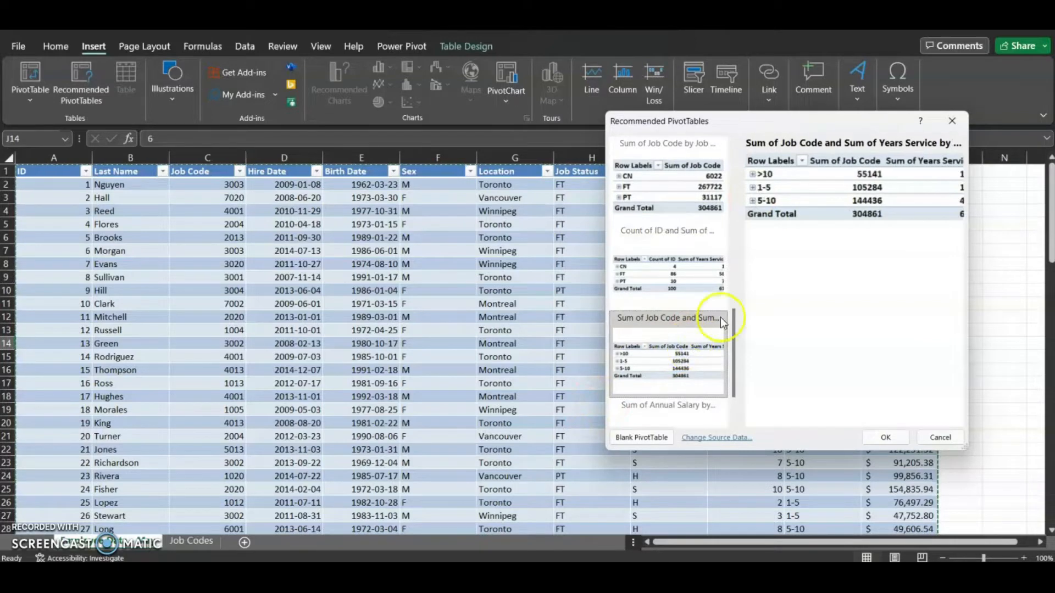
{"action": "scroll", "coordinate": [690, 307], "scroll_direction": "up", "scroll_amount": 5}
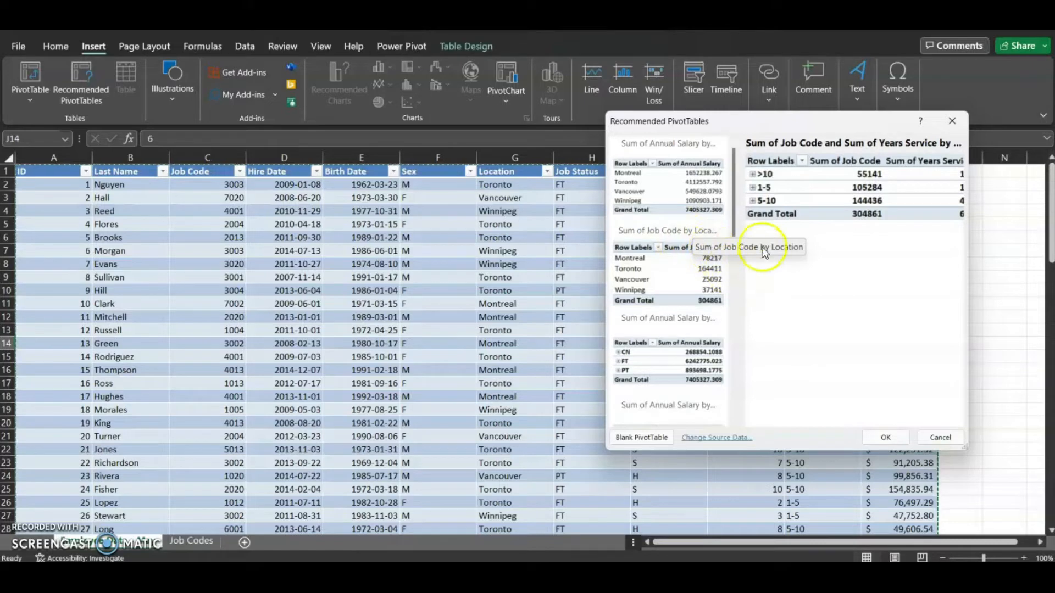
{"action": "left_click", "coordinate": [696, 204]}
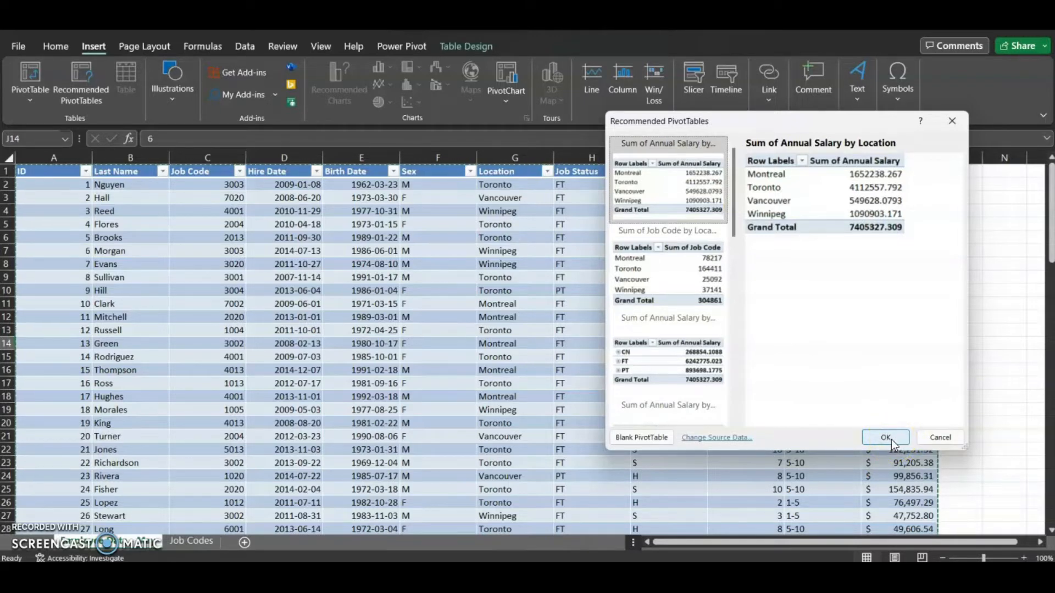
{"action": "left_click", "coordinate": [937, 437]}
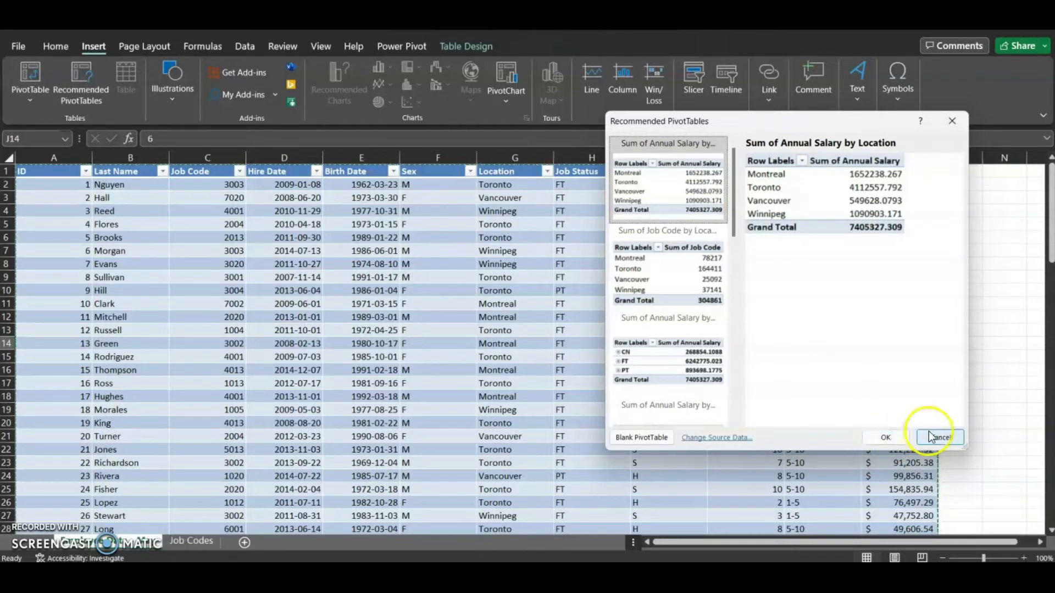
Start a PivotTable from the employee table and check how far its source range extends.
{"action": "left_click", "coordinate": [24, 98]}
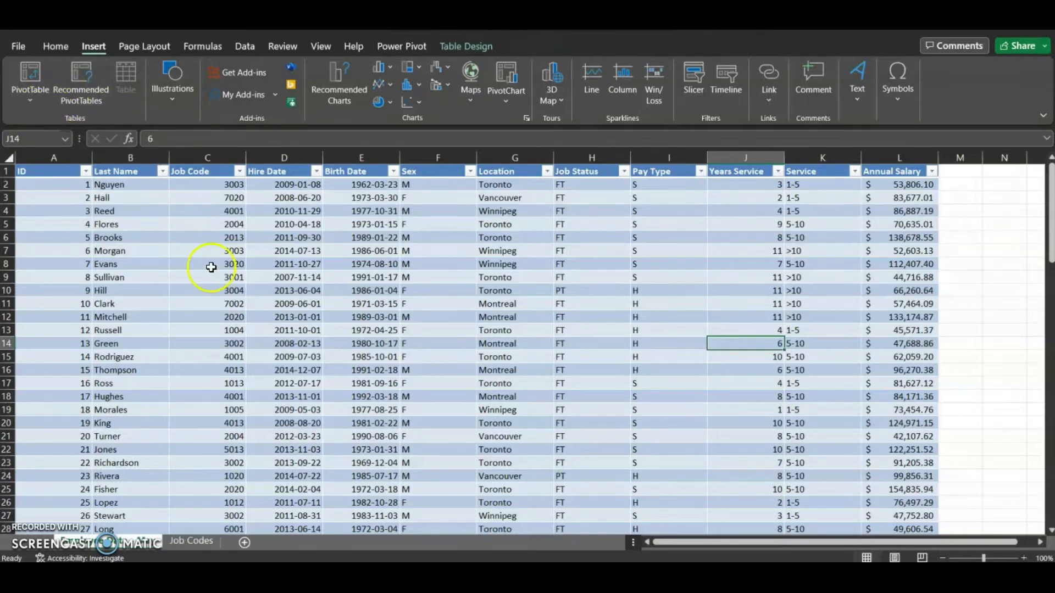
{"action": "left_click", "coordinate": [92, 45]}
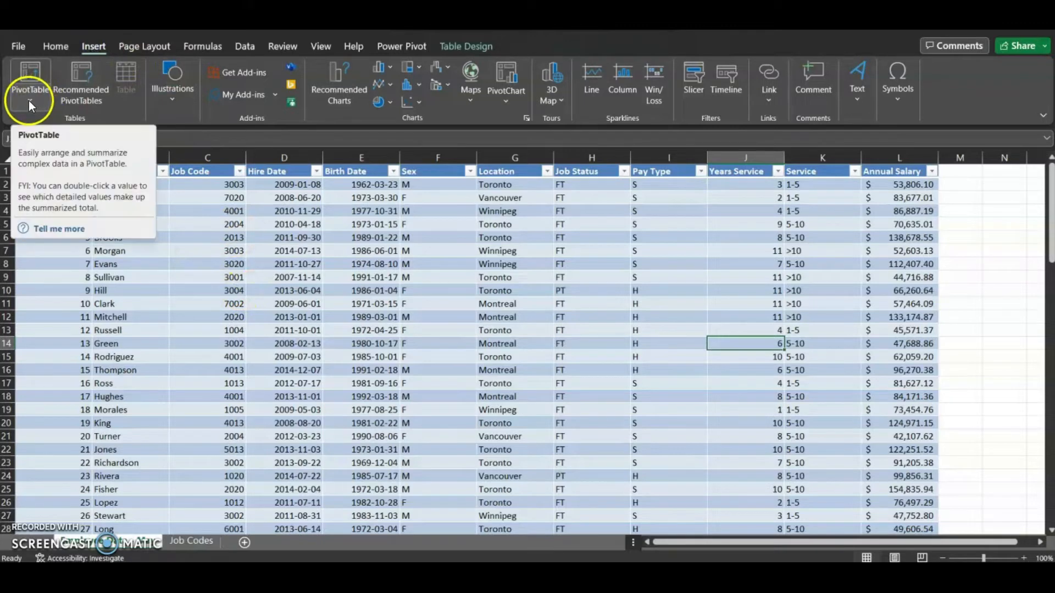
{"action": "left_click", "coordinate": [37, 74]}
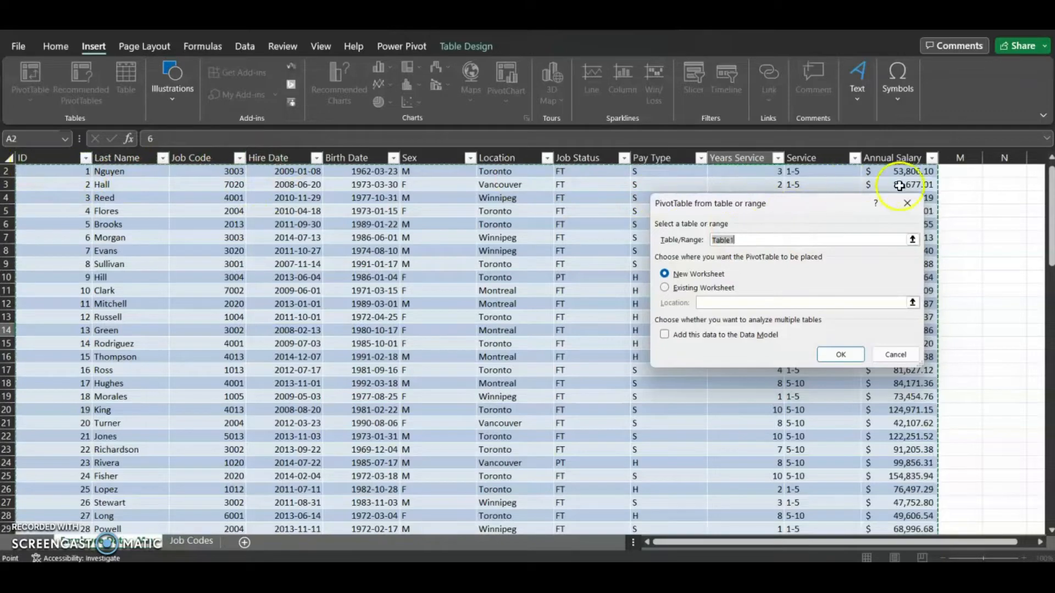
{"action": "scroll", "coordinate": [943, 409], "scroll_direction": "down", "scroll_amount": 20}
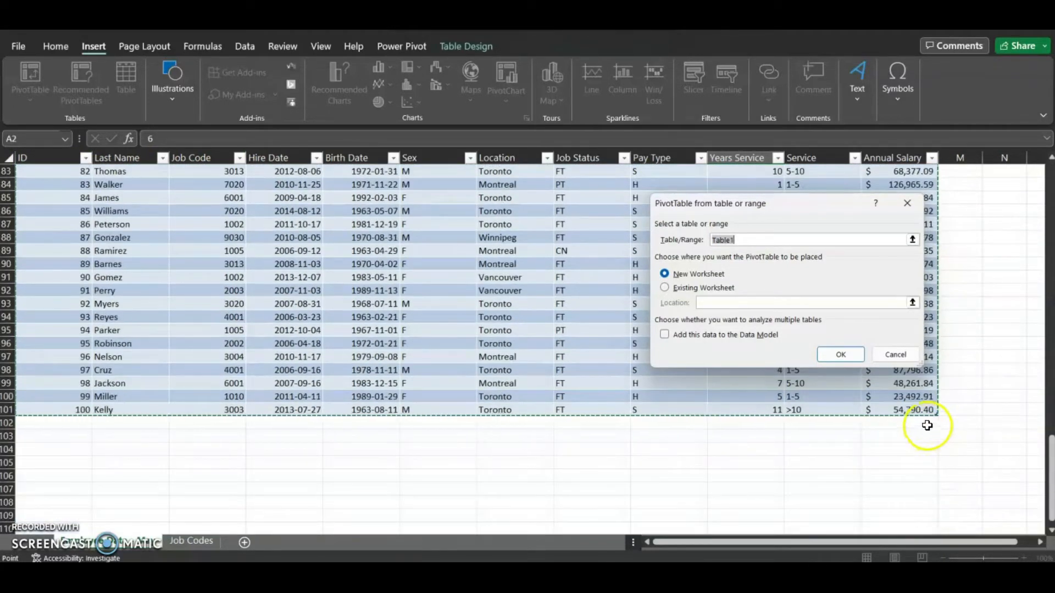
{"action": "scroll", "coordinate": [913, 418], "scroll_direction": "up", "scroll_amount": 3}
{"action": "scroll", "coordinate": [914, 418], "scroll_direction": "up", "scroll_amount": 17}
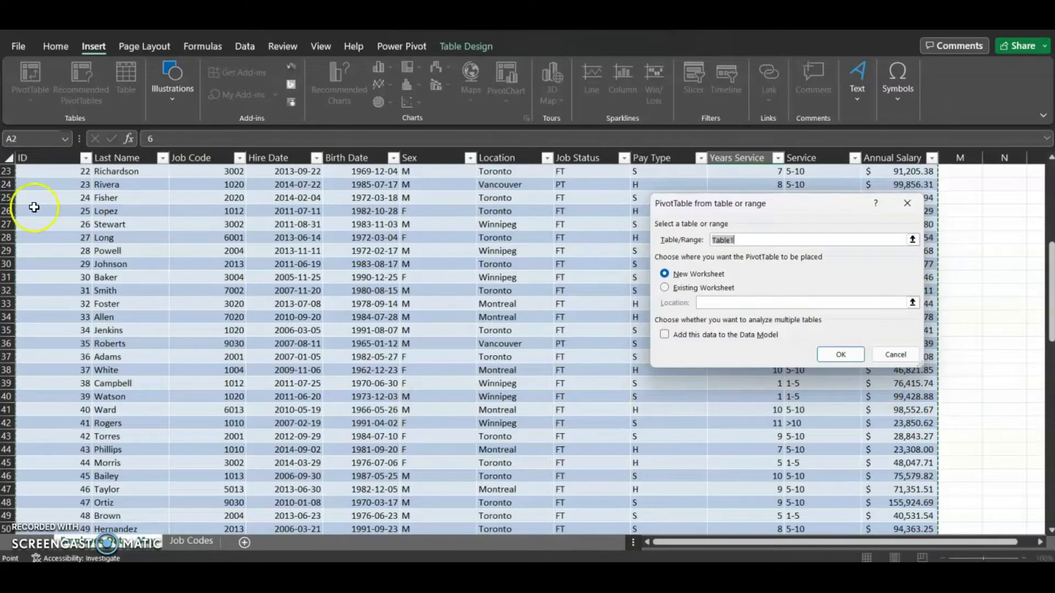
{"action": "scroll", "coordinate": [31, 275], "scroll_direction": "up", "scroll_amount": 7}
{"action": "scroll", "coordinate": [30, 270], "scroll_direction": "down", "scroll_amount": 2}
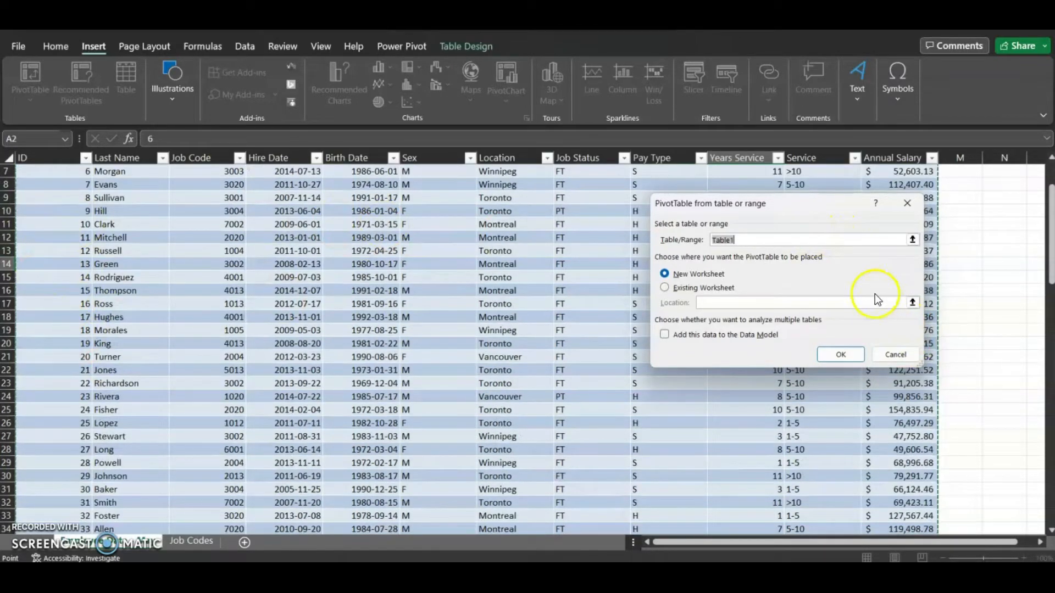
Try the range A12:L28 on the Employee Data - May sheet as the PivotTable source, and clear the range.
{"action": "left_click", "coordinate": [26, 235]}
{"action": "left_click_drag", "start_coordinate": [25, 236], "coordinate": [294, 442]}
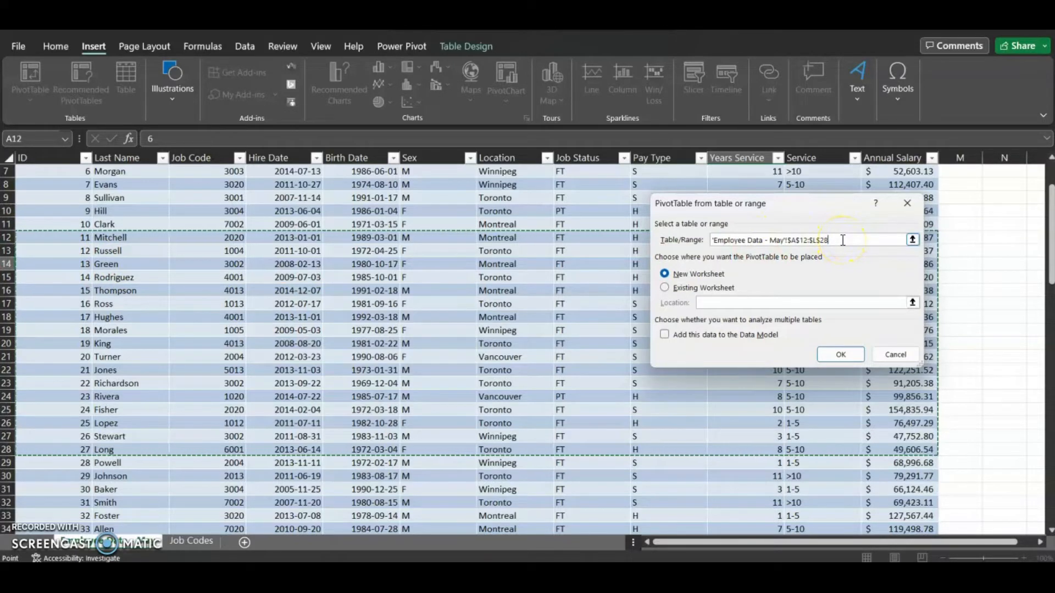
{"action": "key", "text": "BackSpace"}
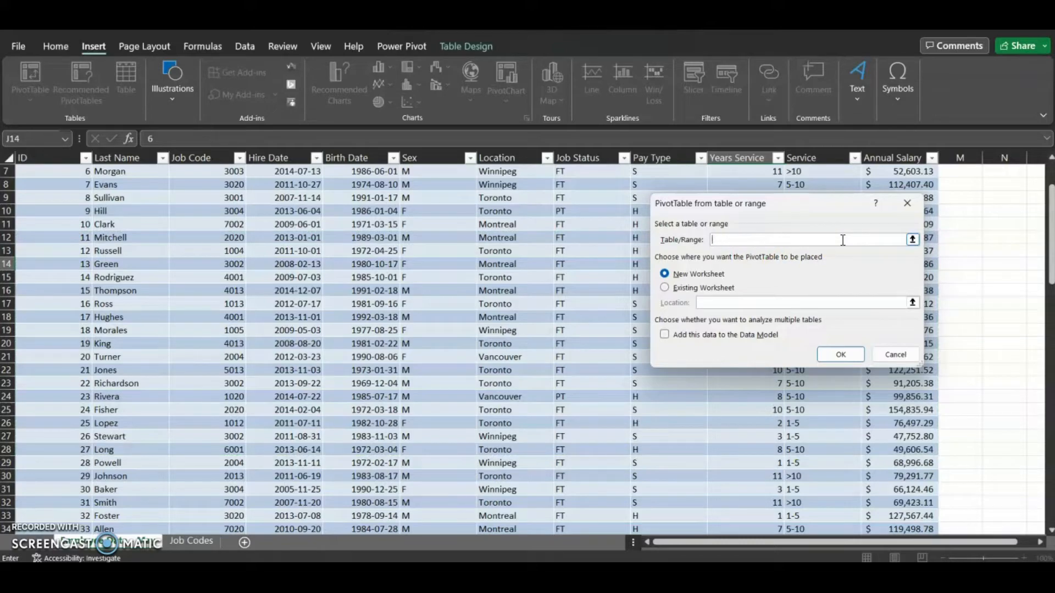
Set the PivotTable source to the whole employee table, Table1, from the header row down to row 101.
{"action": "scroll", "coordinate": [842, 240], "scroll_direction": "up", "scroll_amount": 2}
{"action": "left_click_drag", "start_coordinate": [49, 171], "coordinate": [905, 446]}
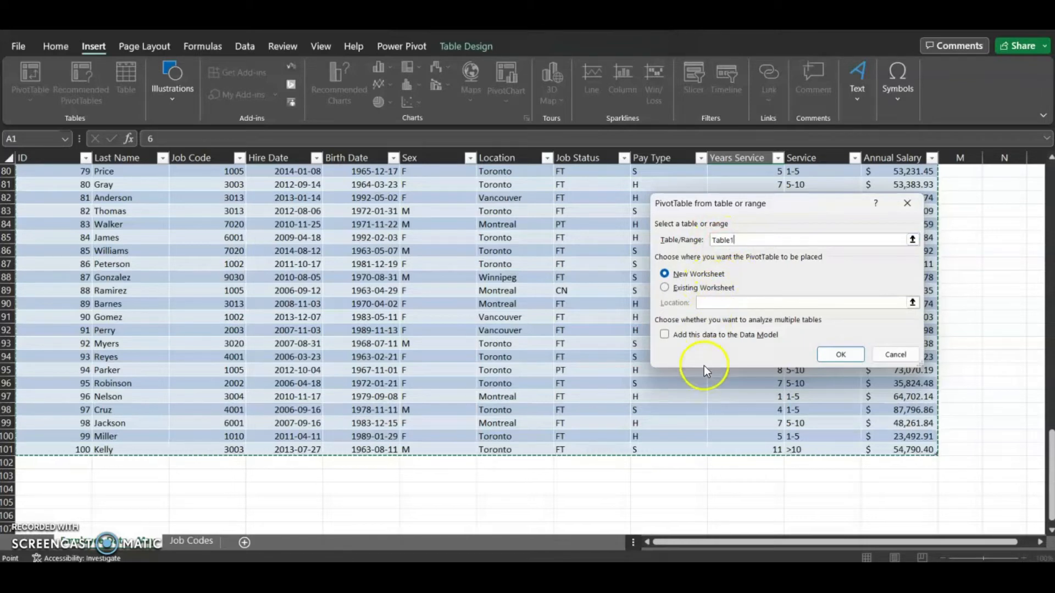
{"action": "scroll", "coordinate": [709, 357], "scroll_direction": "up", "scroll_amount": 1}
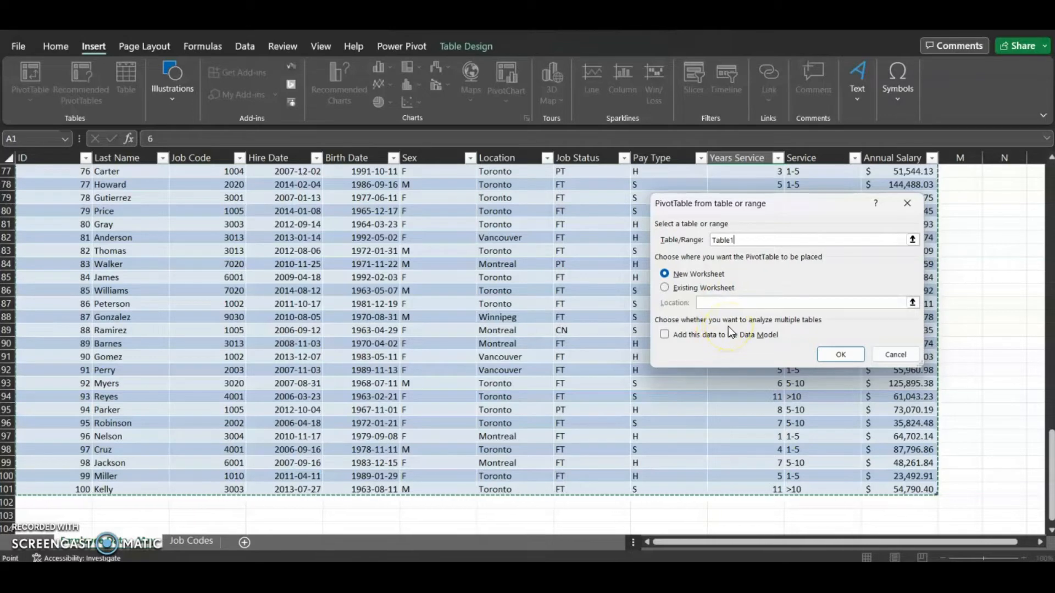
{"action": "scroll", "coordinate": [558, 388], "scroll_direction": "down", "scroll_amount": 1}
{"action": "scroll", "coordinate": [559, 392], "scroll_direction": "down", "scroll_amount": 2}
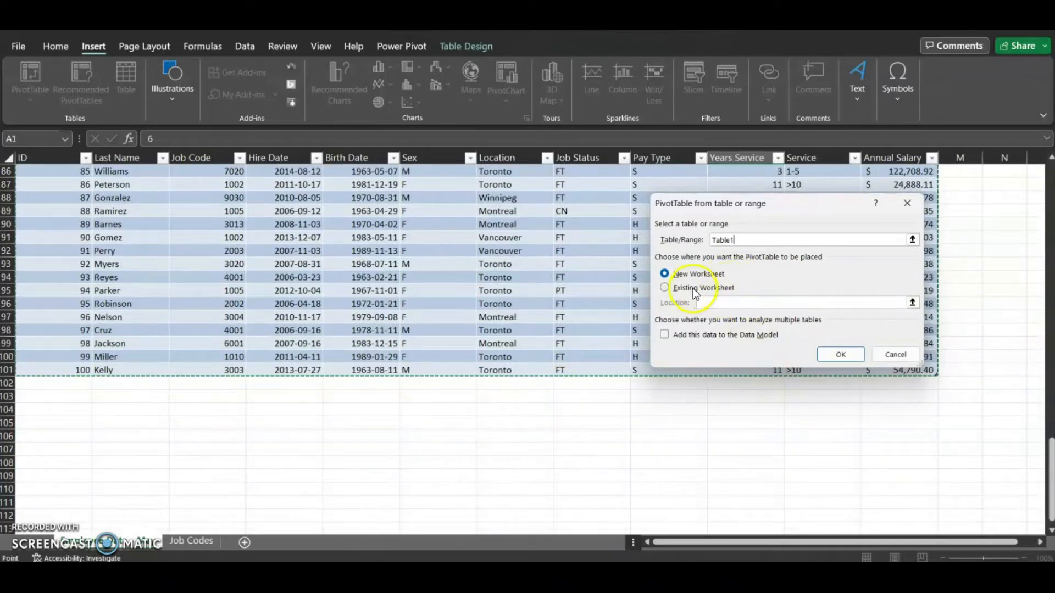
Create the PivotTable on the existing worksheet at cell A107, below the employee table, and close its field list.
{"action": "left_click", "coordinate": [666, 288]}
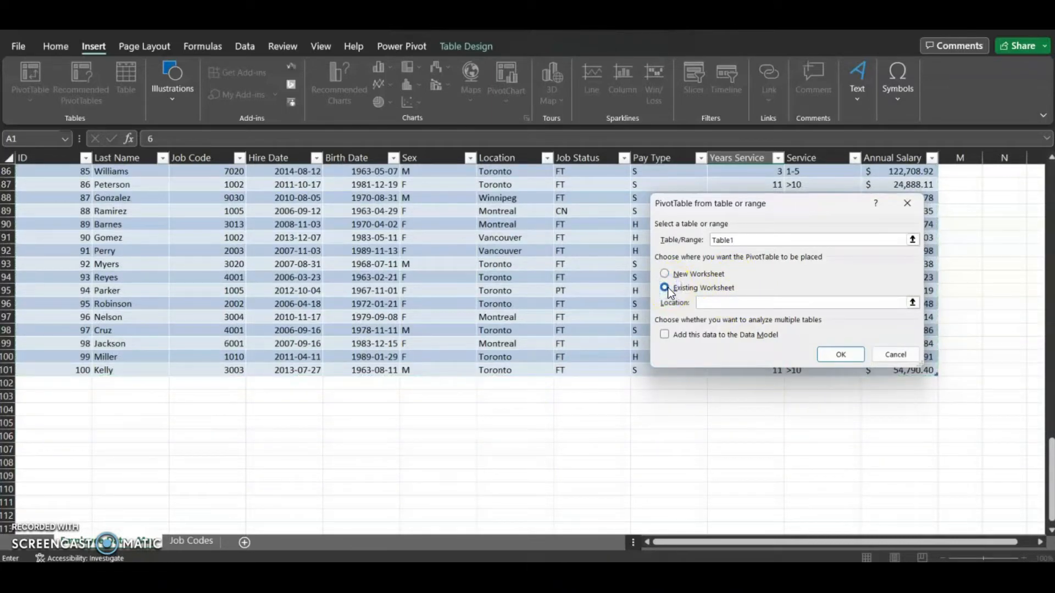
{"action": "scroll", "coordinate": [164, 434], "scroll_direction": "down", "scroll_amount": 1}
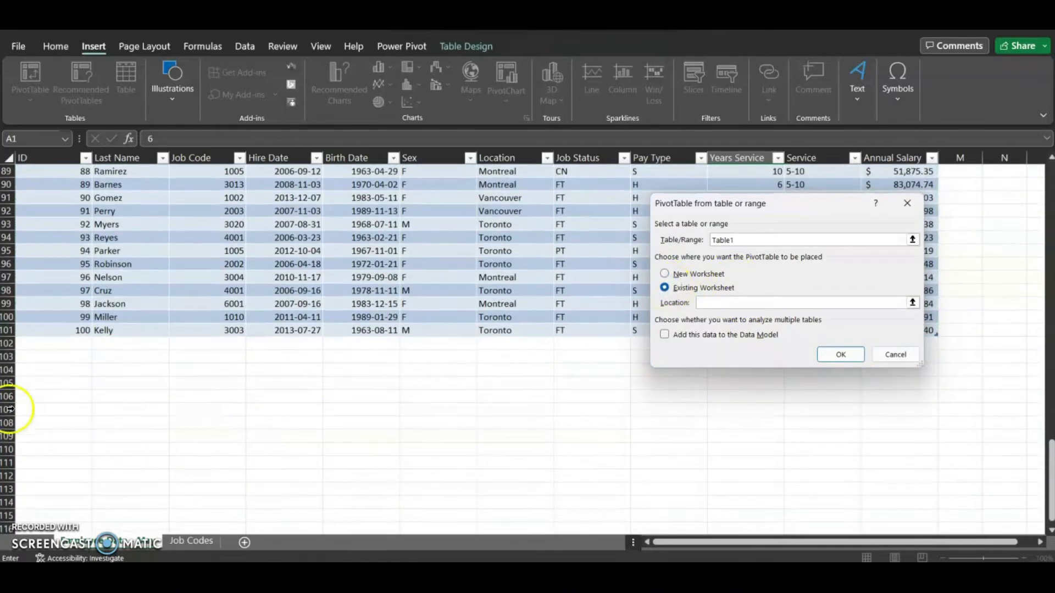
{"action": "left_click", "coordinate": [67, 410]}
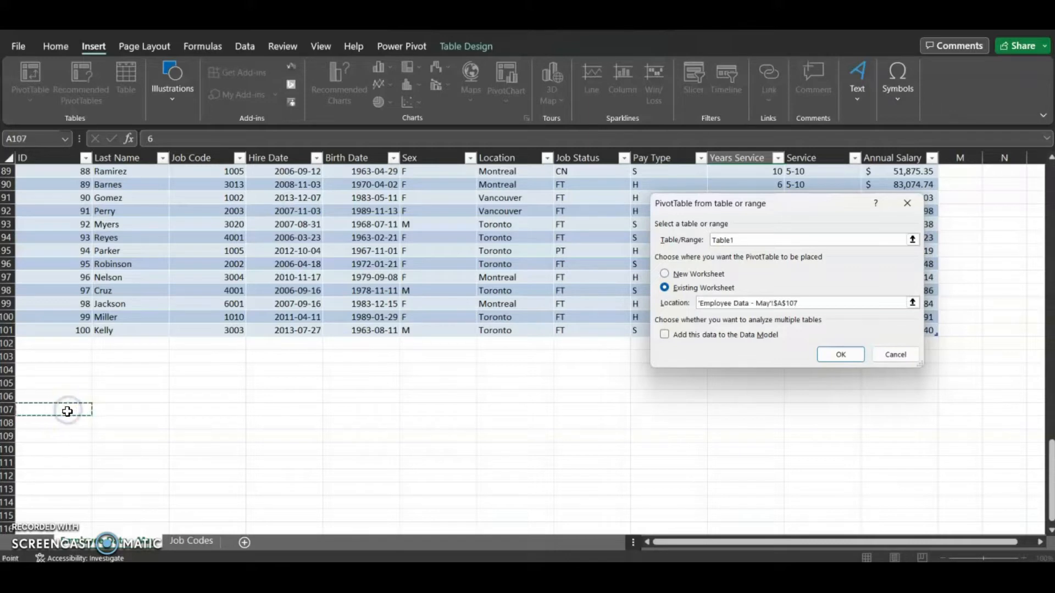
{"action": "left_click", "coordinate": [764, 306]}
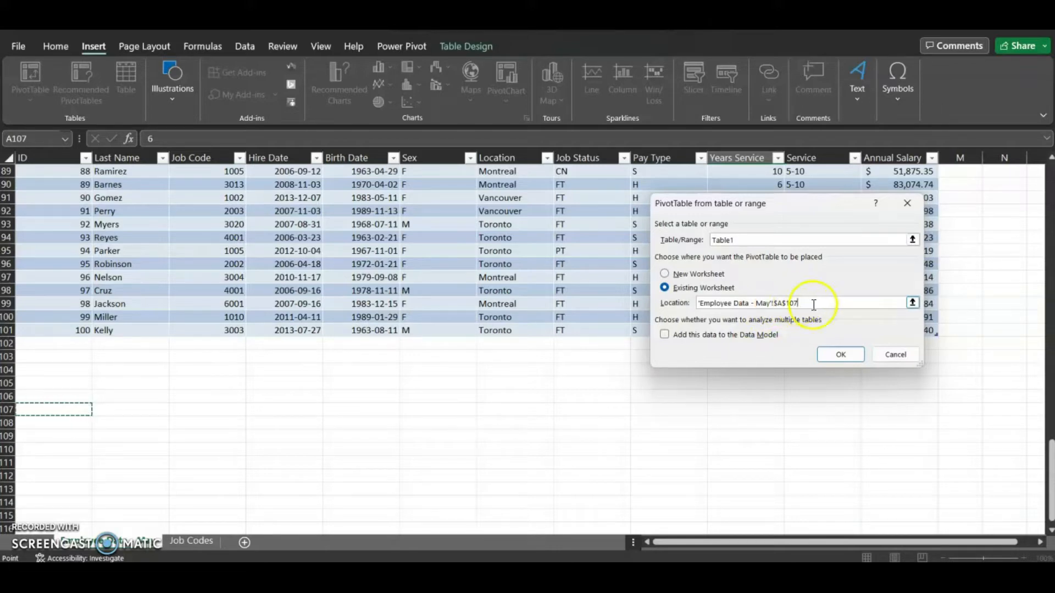
{"action": "left_click", "coordinate": [841, 354]}
{"action": "scroll", "coordinate": [365, 388], "scroll_direction": "down", "scroll_amount": 3}
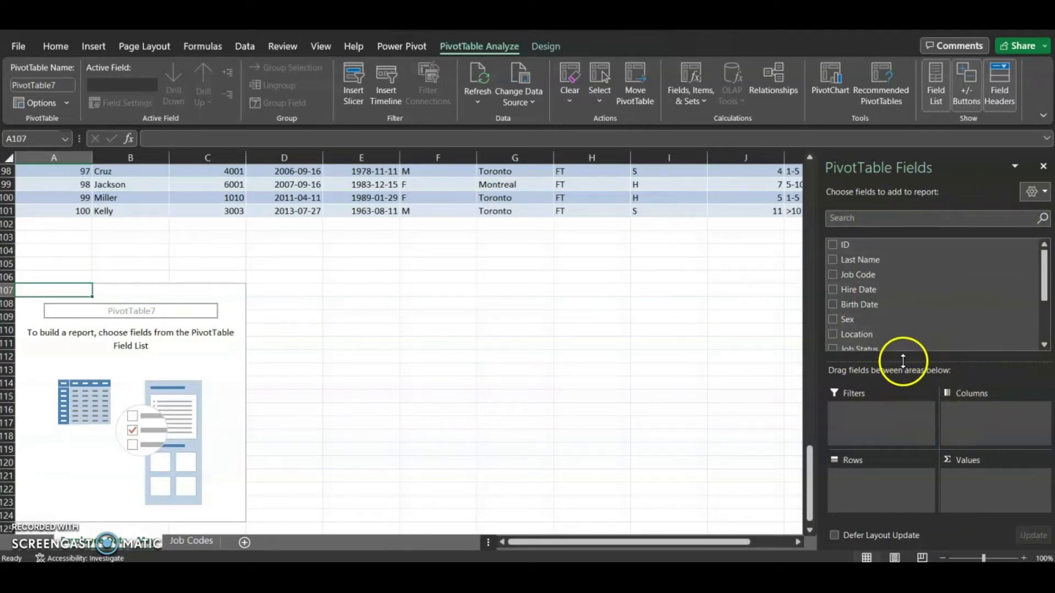
{"action": "left_click", "coordinate": [1042, 166]}
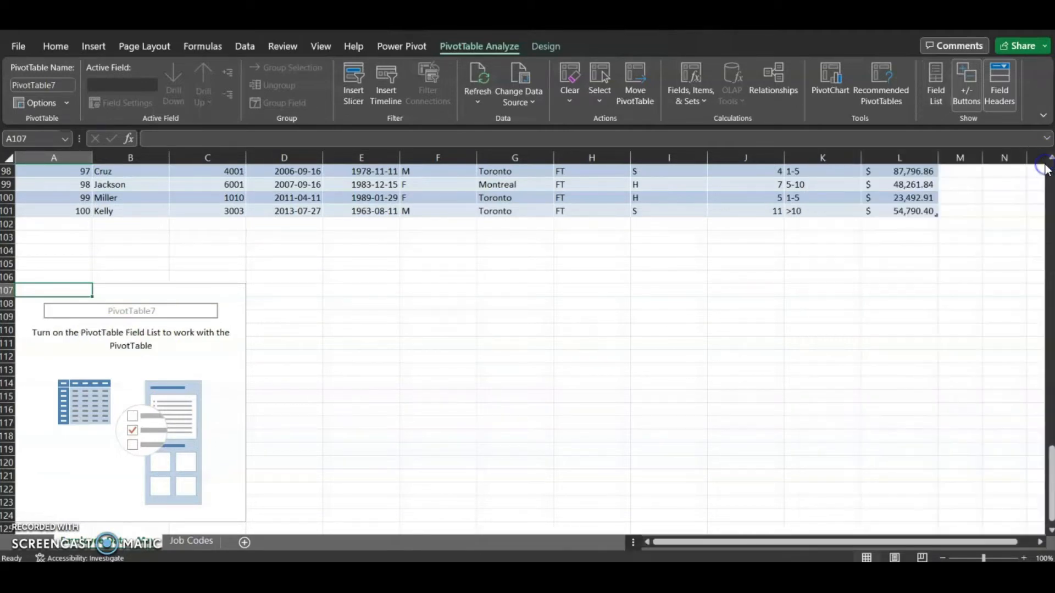
Start another PivotTable from the employee table, Table1, and try to create it on an existing worksheet without giving a location.
{"action": "scroll", "coordinate": [742, 314], "scroll_direction": "up", "scroll_amount": 4}
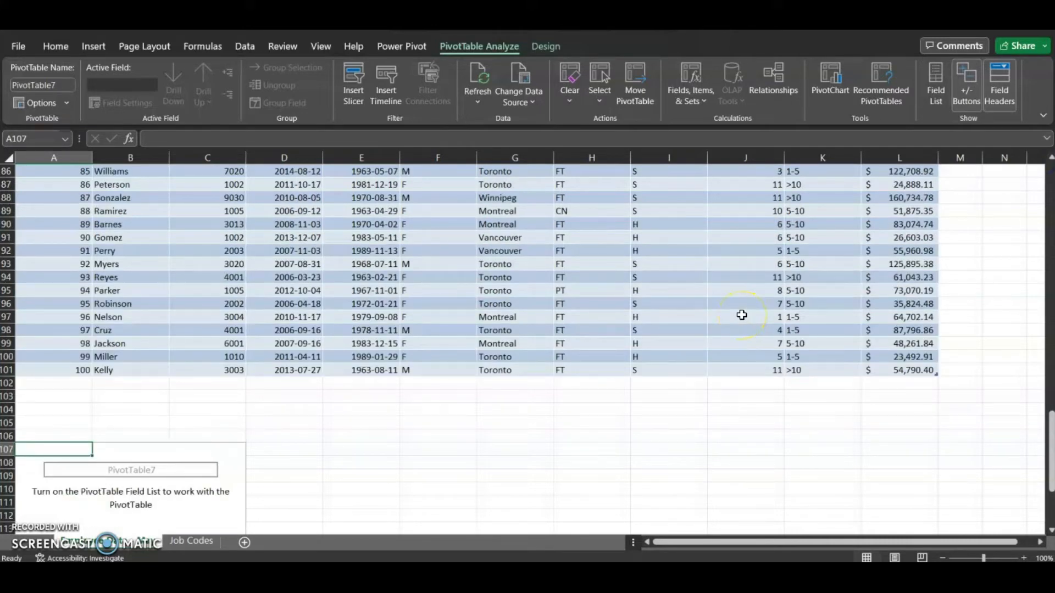
{"action": "scroll", "coordinate": [742, 315], "scroll_direction": "up", "scroll_amount": 20}
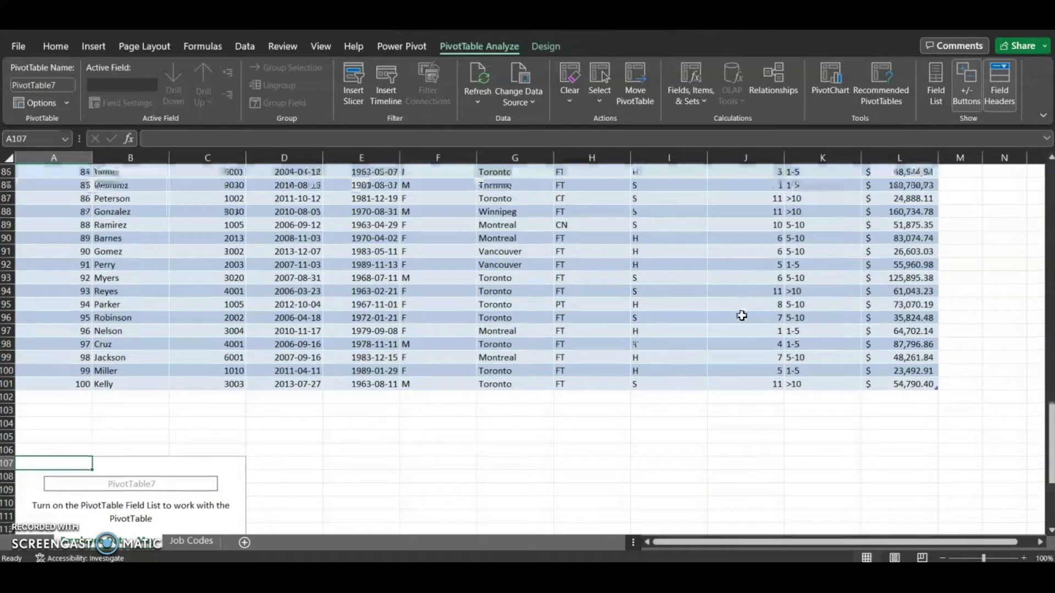
{"action": "scroll", "coordinate": [372, 342], "scroll_direction": "up", "scroll_amount": 3}
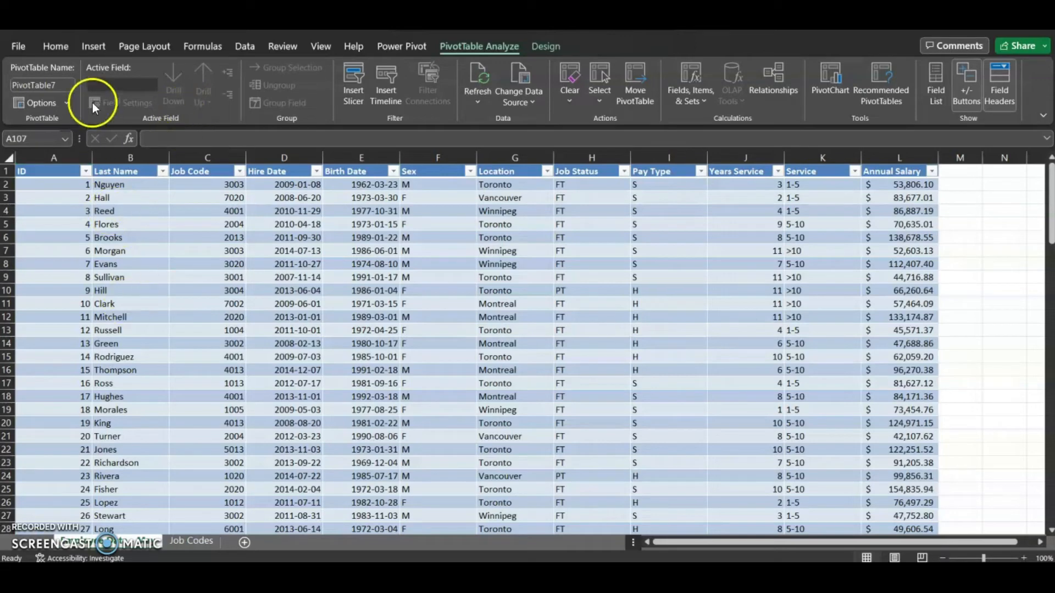
{"action": "left_click", "coordinate": [94, 46]}
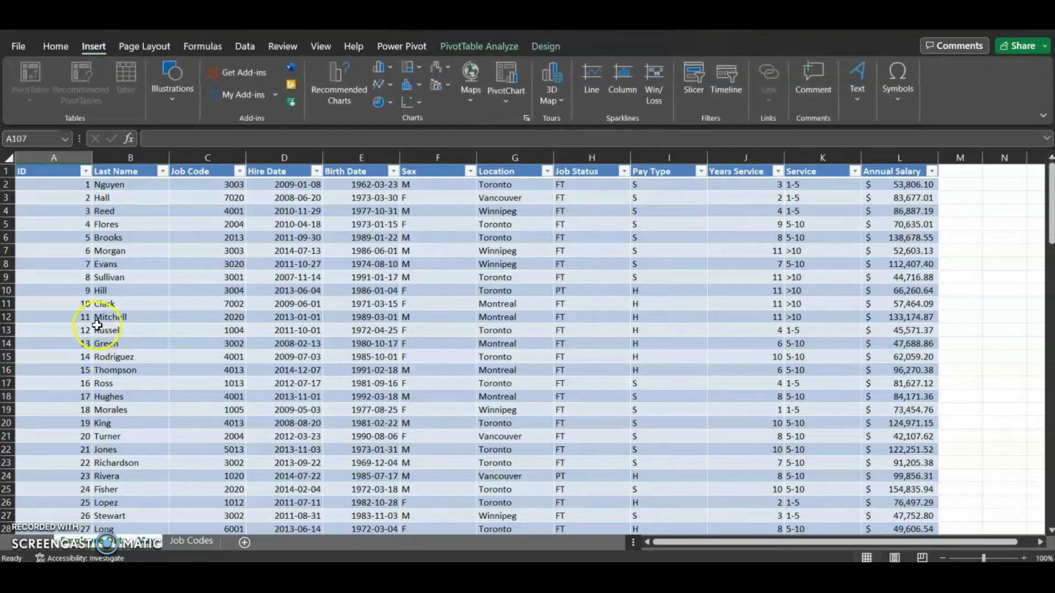
{"action": "left_click", "coordinate": [165, 280]}
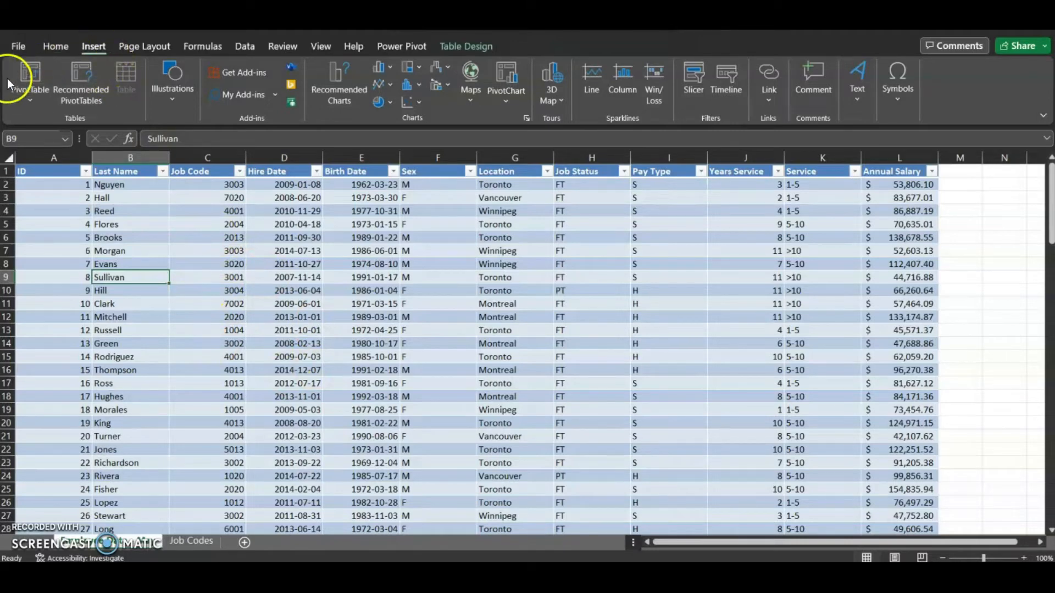
{"action": "left_click", "coordinate": [32, 74]}
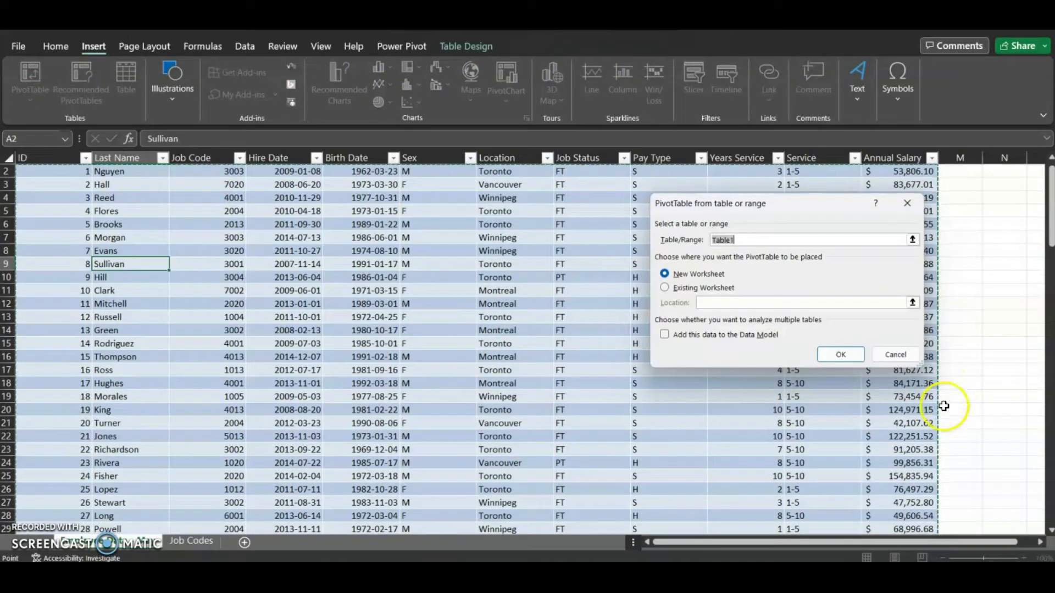
{"action": "left_click", "coordinate": [708, 289]}
{"action": "left_click", "coordinate": [701, 285]}
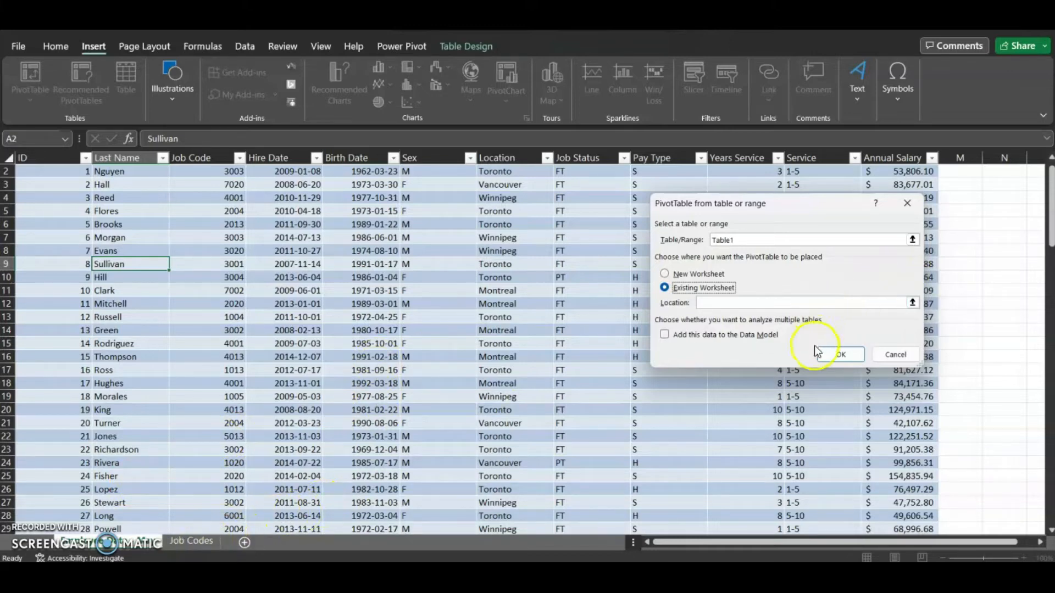
{"action": "left_click", "coordinate": [844, 359]}
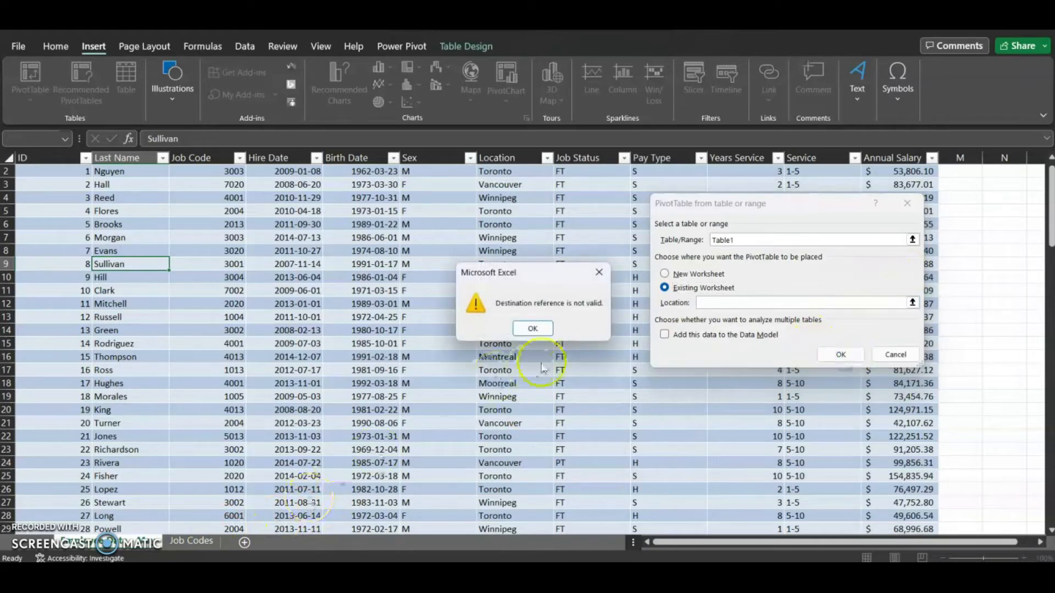
{"action": "left_click", "coordinate": [541, 335]}
Create the PivotTable on the Job Codes sheet at cell A39, below the job code list.
{"action": "left_click", "coordinate": [761, 302]}
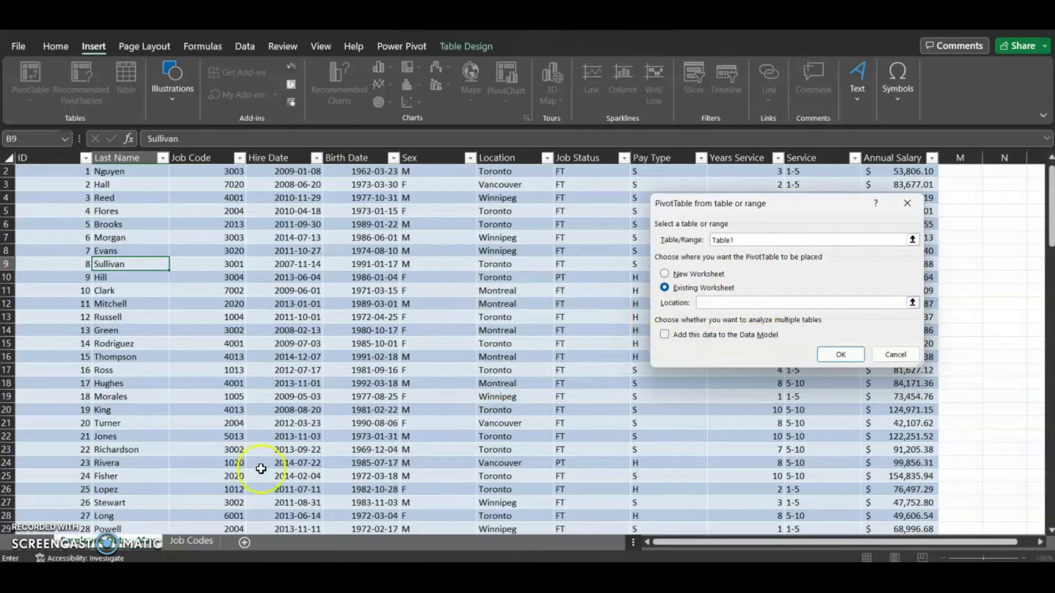
{"action": "left_click", "coordinate": [199, 542]}
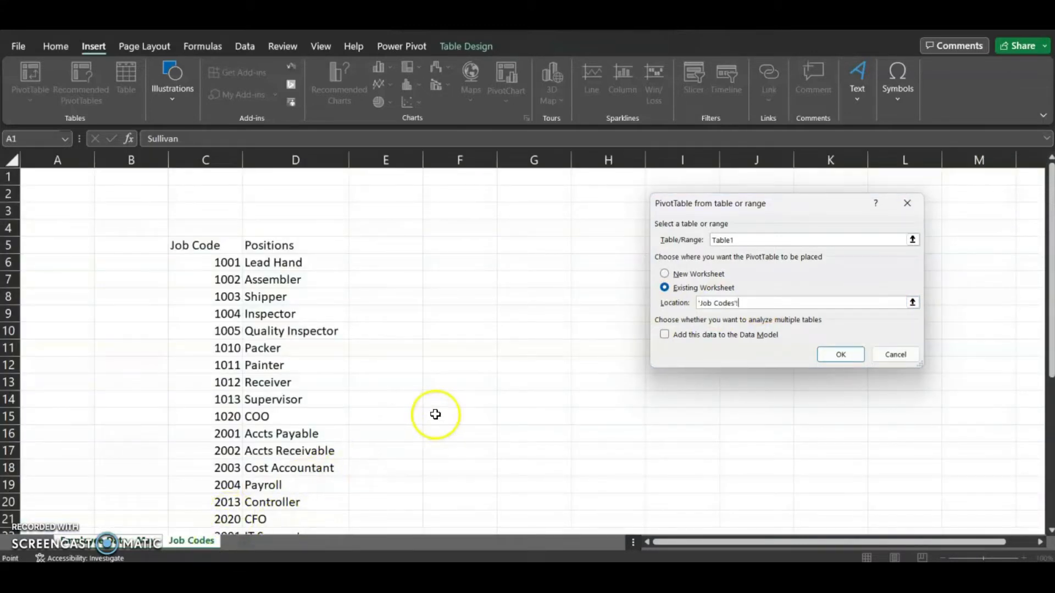
{"action": "scroll", "coordinate": [452, 394], "scroll_direction": "down", "scroll_amount": 10}
{"action": "left_click", "coordinate": [61, 313]}
{"action": "left_click", "coordinate": [850, 358]}
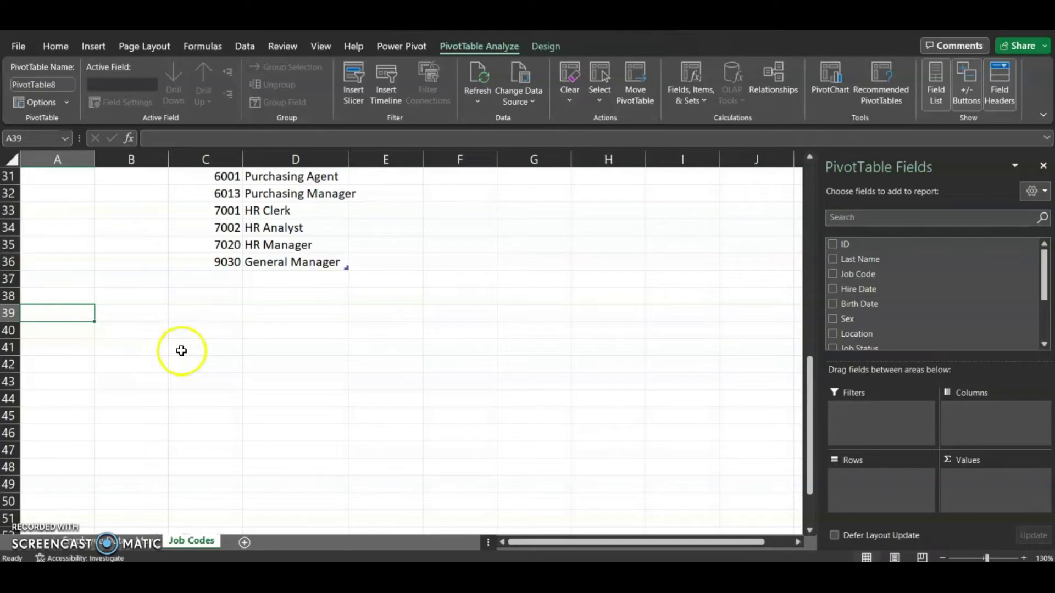
Create another PivotTable from the employee table on the Employee Data - May sheet, placing it on a new worksheet.
{"action": "left_click", "coordinate": [148, 549]}
{"action": "left_click", "coordinate": [450, 344]}
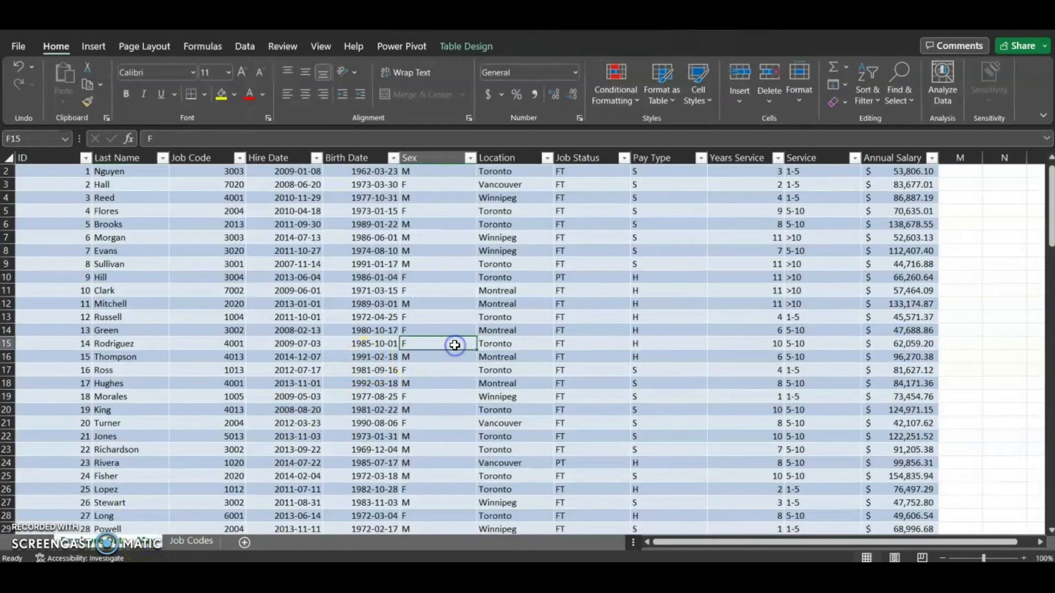
{"action": "left_click", "coordinate": [94, 45]}
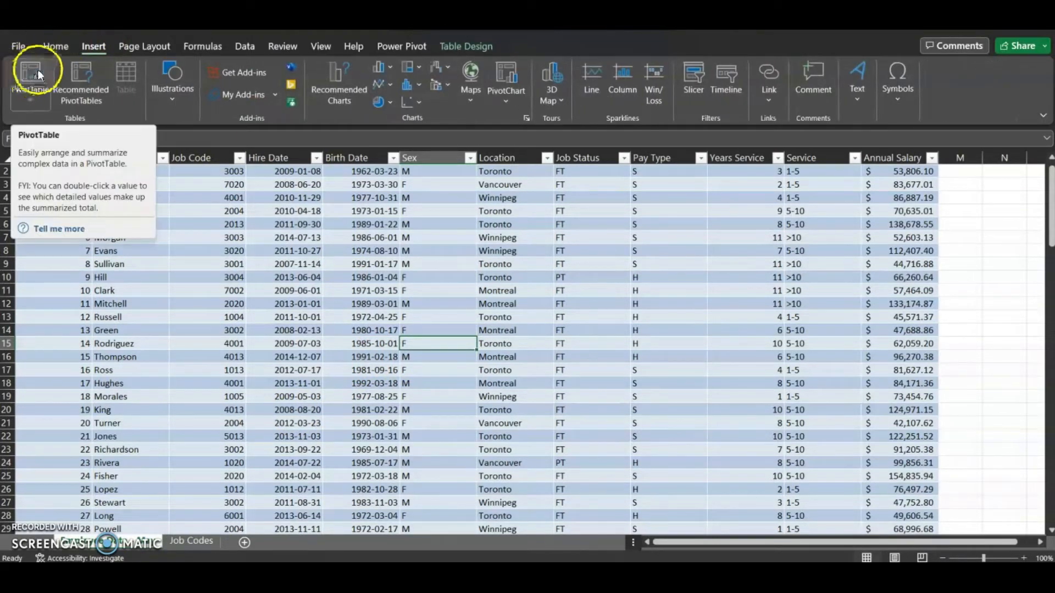
{"action": "left_click", "coordinate": [30, 73]}
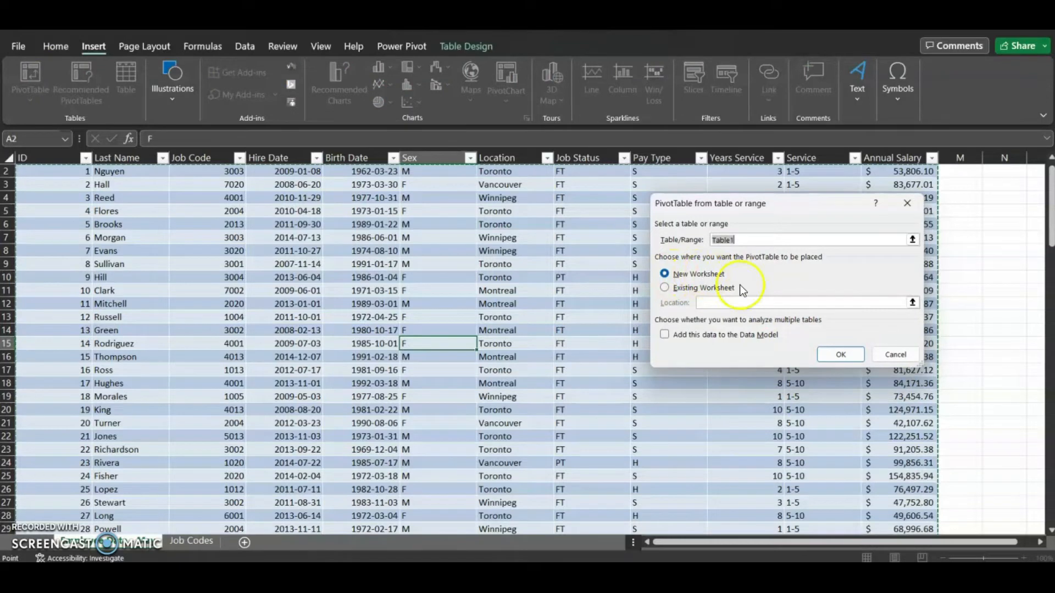
{"action": "left_click", "coordinate": [847, 356]}
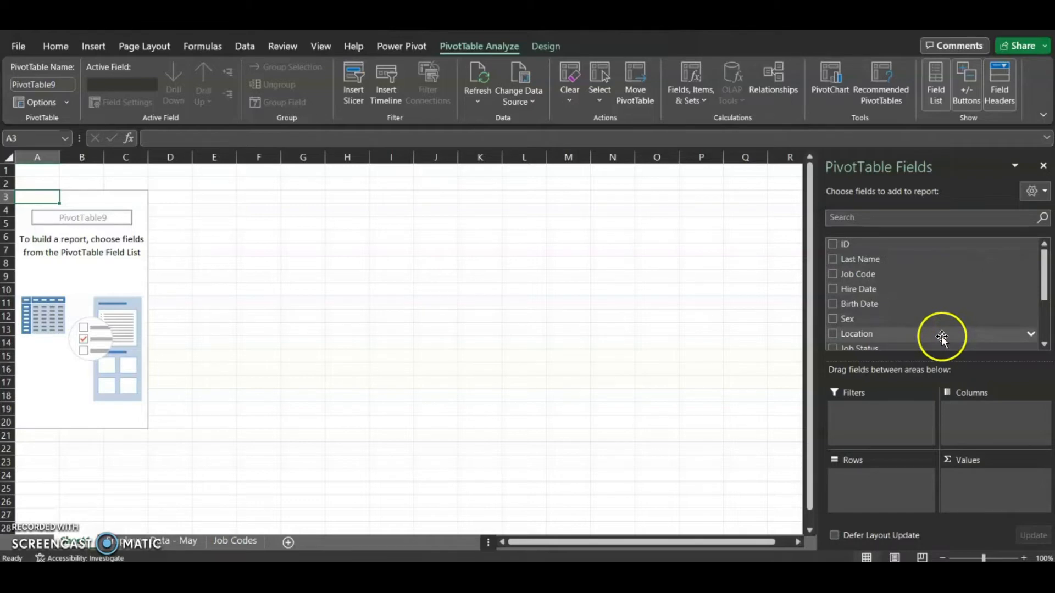
Add the Sex field to the PivotTable rows, try it in Columns, and move it back to Rows.
{"action": "left_click", "coordinate": [833, 319]}
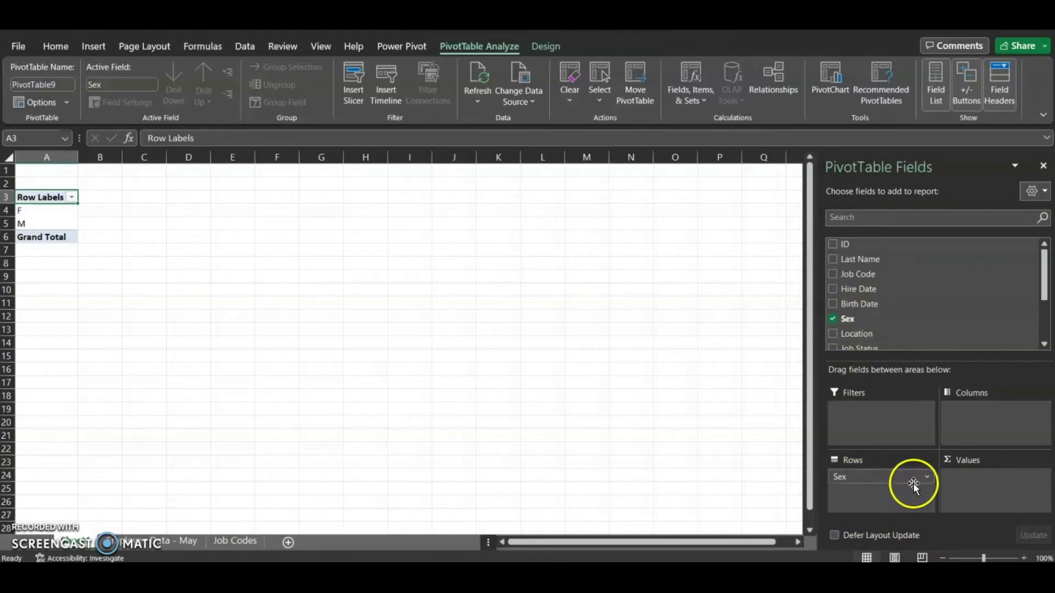
{"action": "left_click_drag", "start_coordinate": [913, 482], "coordinate": [870, 500]}
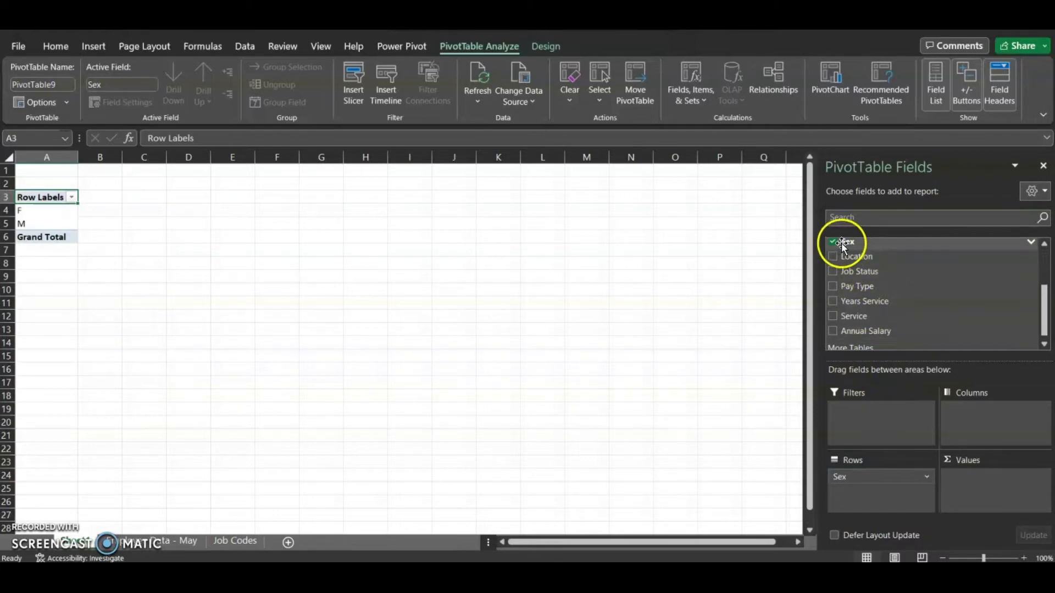
{"action": "left_click_drag", "start_coordinate": [845, 246], "coordinate": [975, 430]}
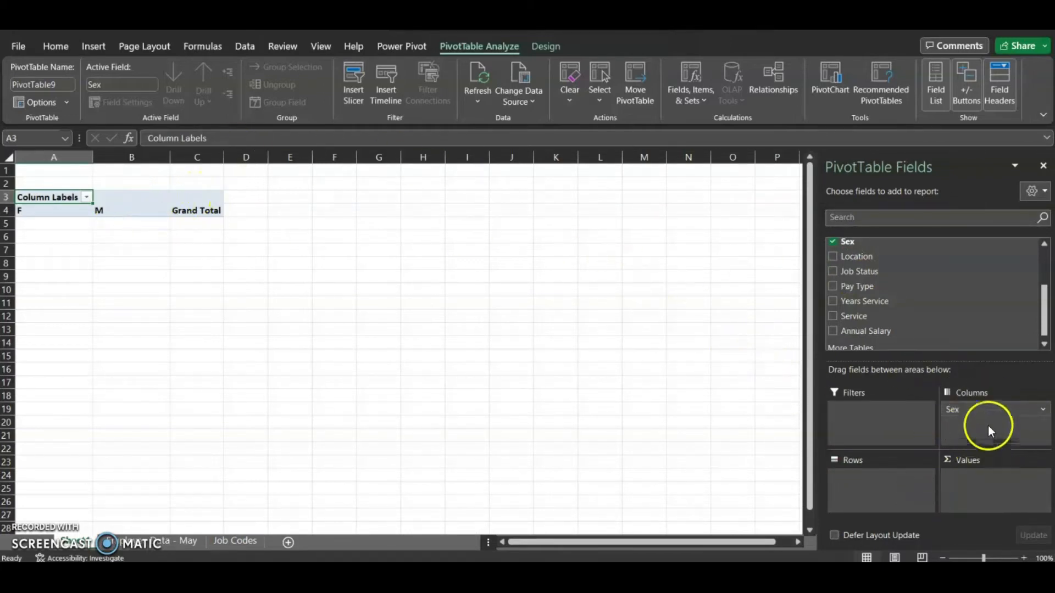
{"action": "scroll", "coordinate": [962, 302], "scroll_direction": "down", "scroll_amount": 1}
{"action": "scroll", "coordinate": [964, 299], "scroll_direction": "up", "scroll_amount": 2}
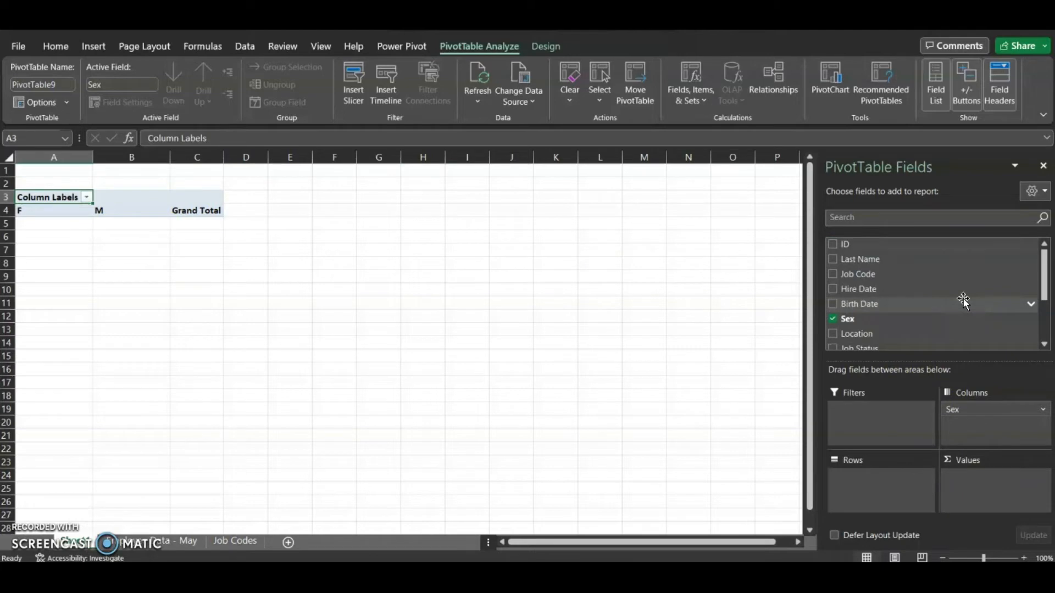
{"action": "left_click_drag", "start_coordinate": [977, 404], "coordinate": [906, 494]}
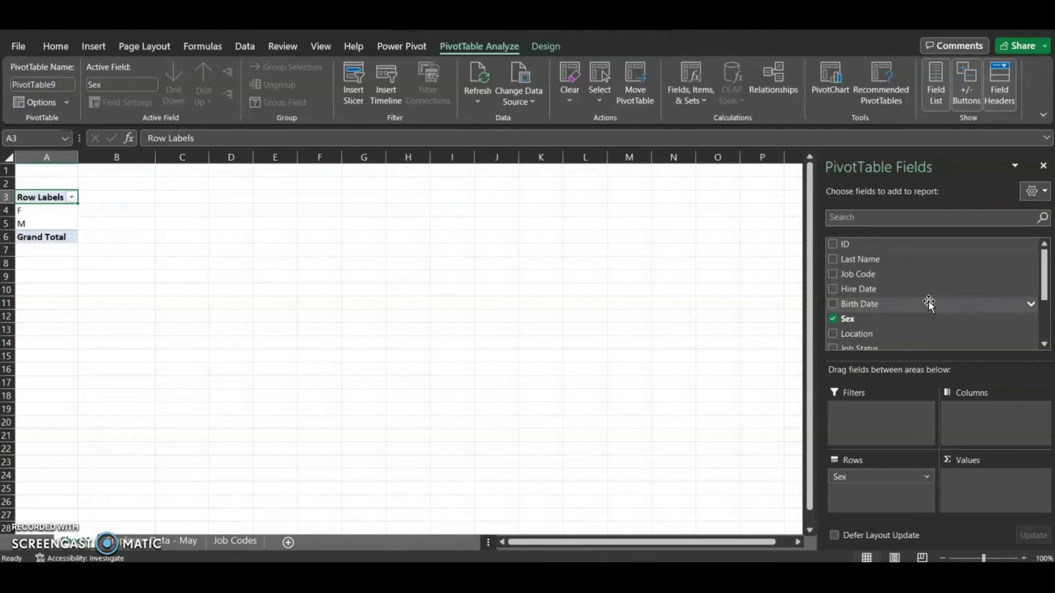
Add the ID field to the PivotTable values and summarize it by Count.
{"action": "left_click", "coordinate": [832, 244]}
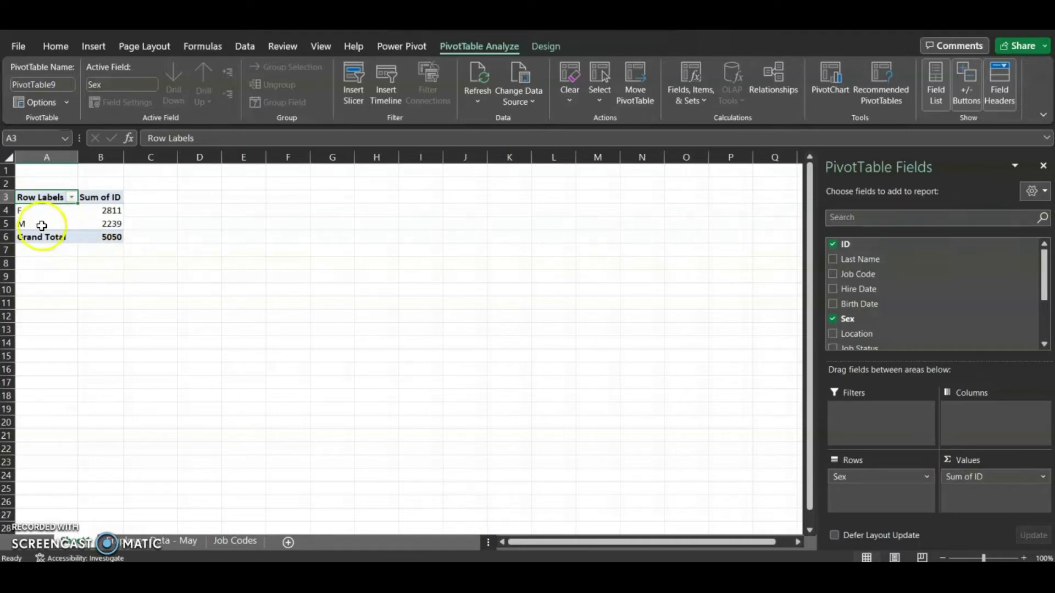
{"action": "left_click", "coordinate": [1044, 476]}
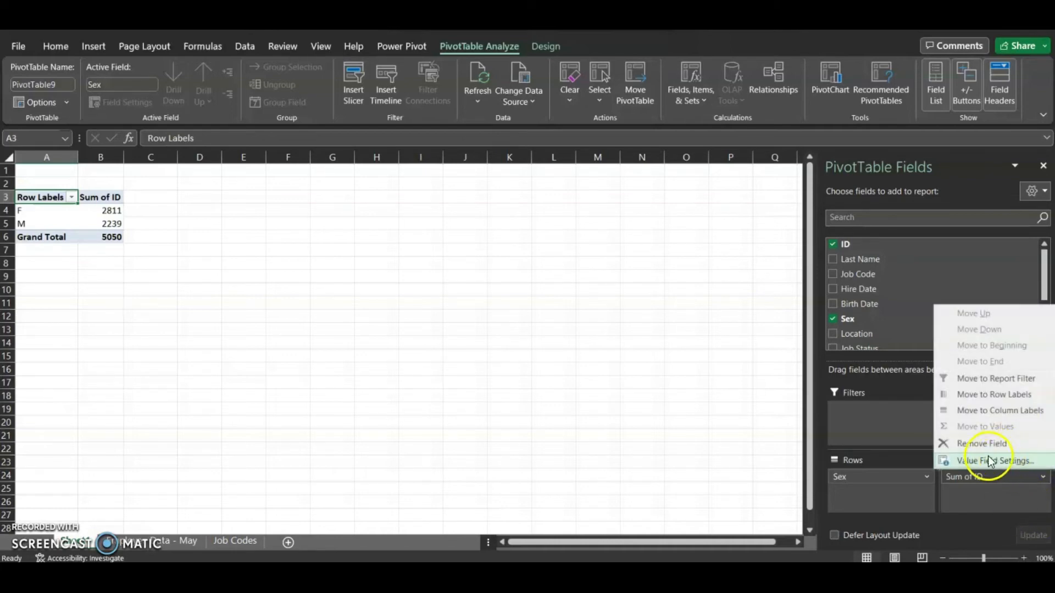
{"action": "left_click", "coordinate": [1023, 461]}
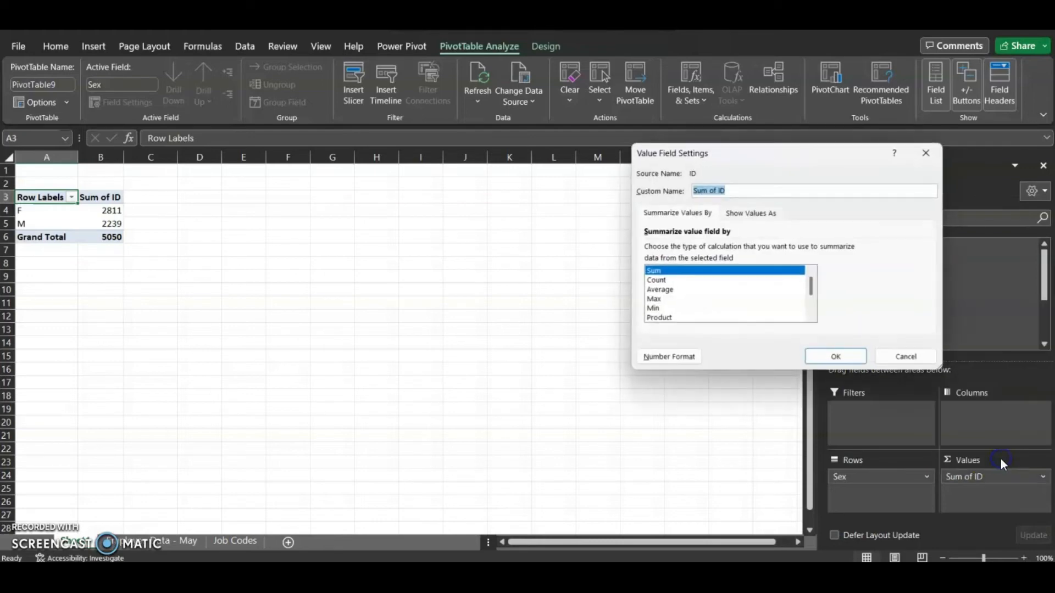
{"action": "left_click", "coordinate": [659, 281]}
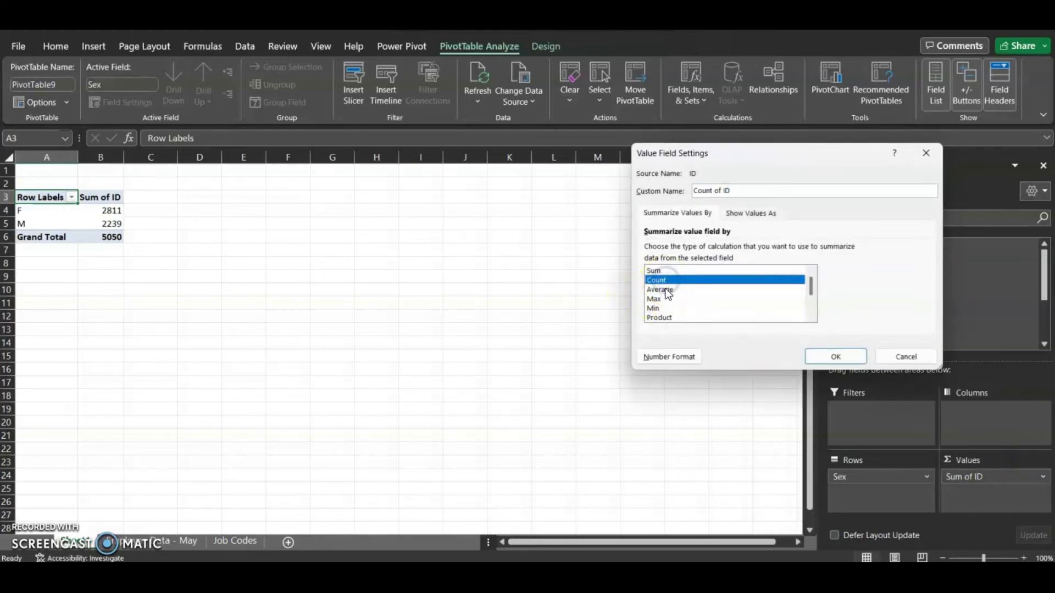
{"action": "scroll", "coordinate": [678, 294], "scroll_direction": "down", "scroll_amount": 2}
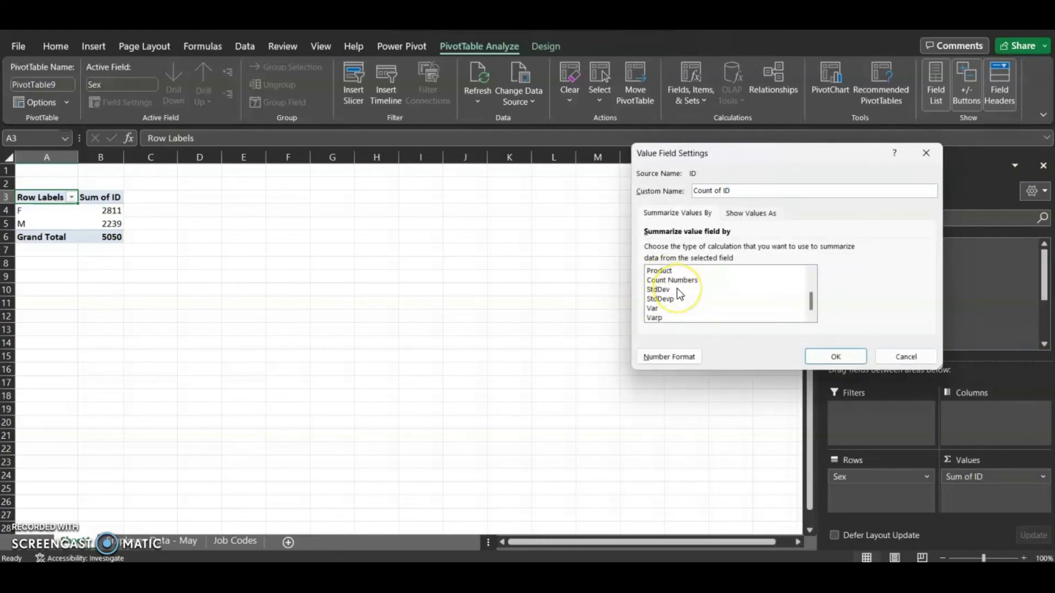
{"action": "scroll", "coordinate": [677, 288], "scroll_direction": "up", "scroll_amount": 2}
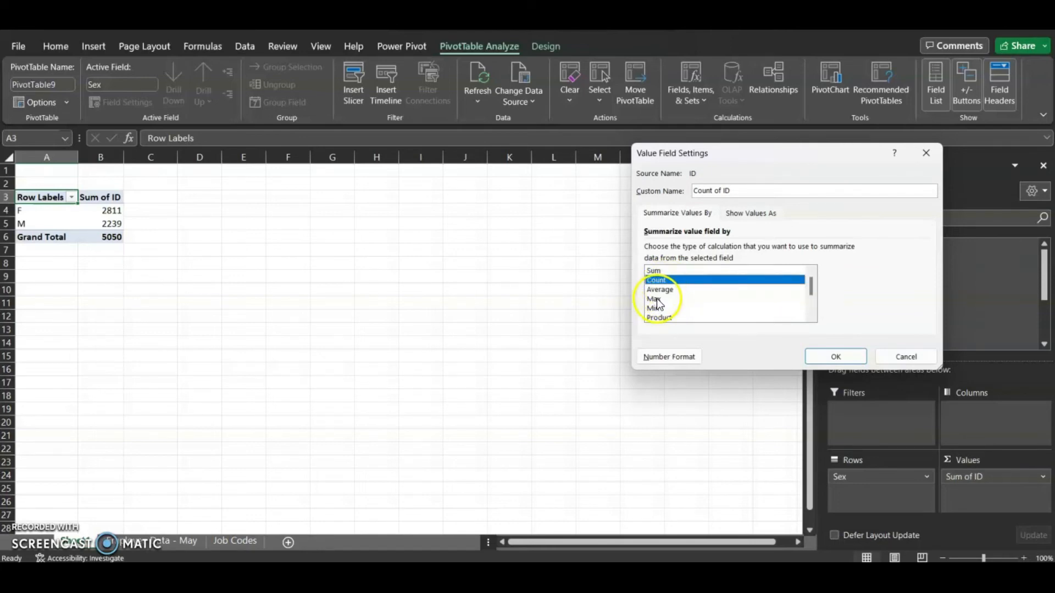
{"action": "scroll", "coordinate": [667, 305], "scroll_direction": "down", "scroll_amount": 2}
{"action": "scroll", "coordinate": [667, 308], "scroll_direction": "up", "scroll_amount": 2}
{"action": "left_click", "coordinate": [836, 358]}
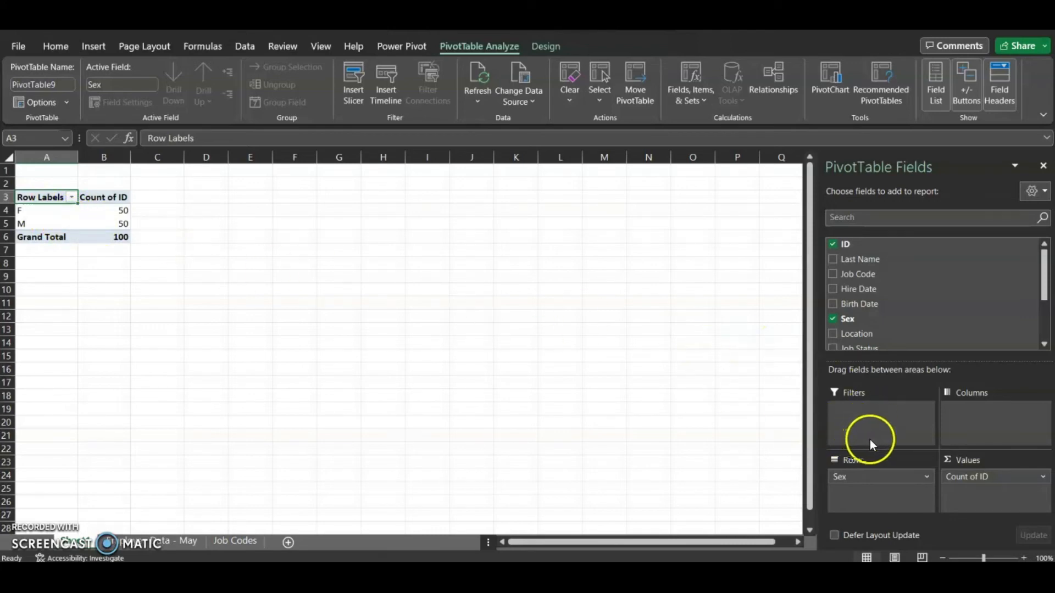
Compare the PivotTable with the employee data sheet, and lay it out with Location in Rows and Sex in Columns.
{"action": "left_click", "coordinate": [125, 546]}
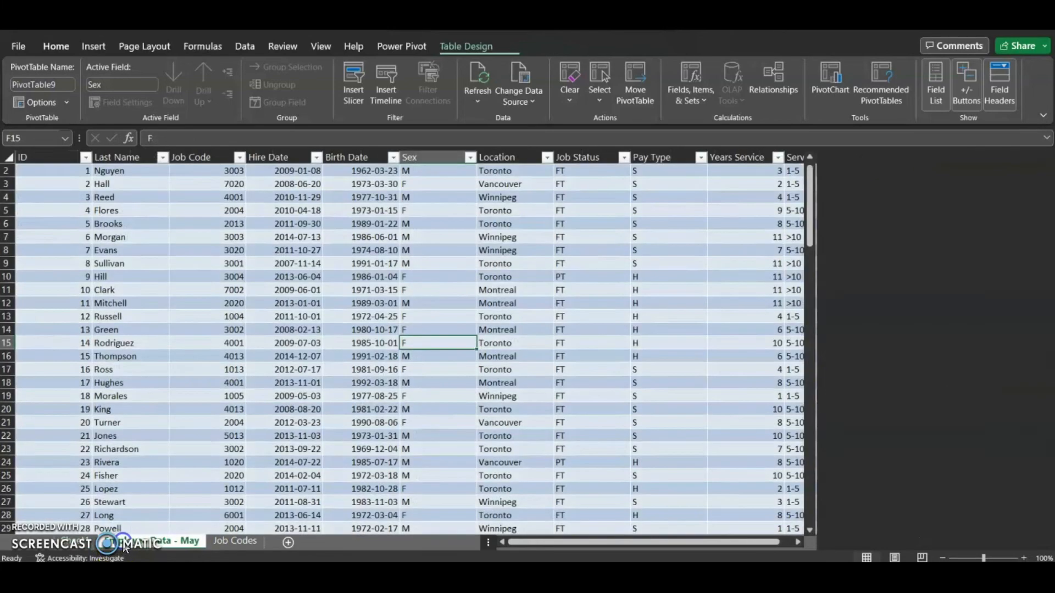
{"action": "left_click", "coordinate": [87, 545]}
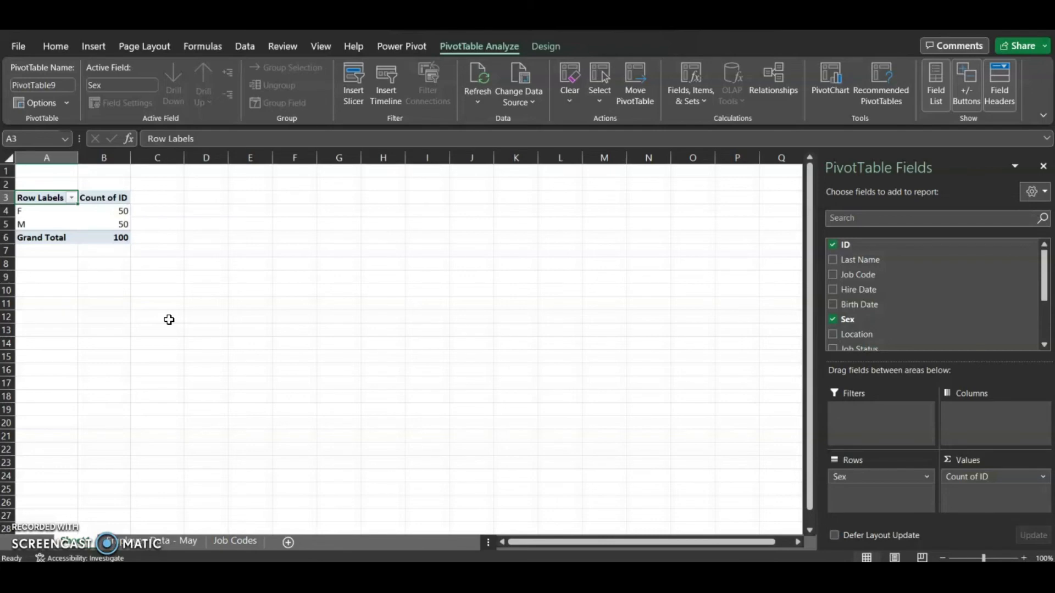
{"action": "left_click", "coordinate": [167, 542]}
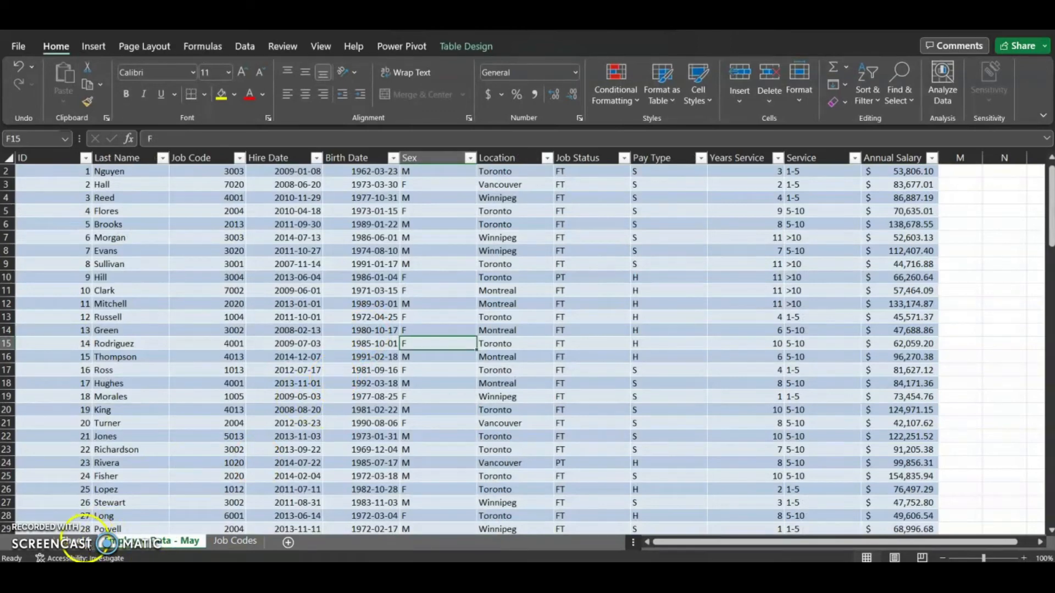
{"action": "left_click", "coordinate": [86, 542]}
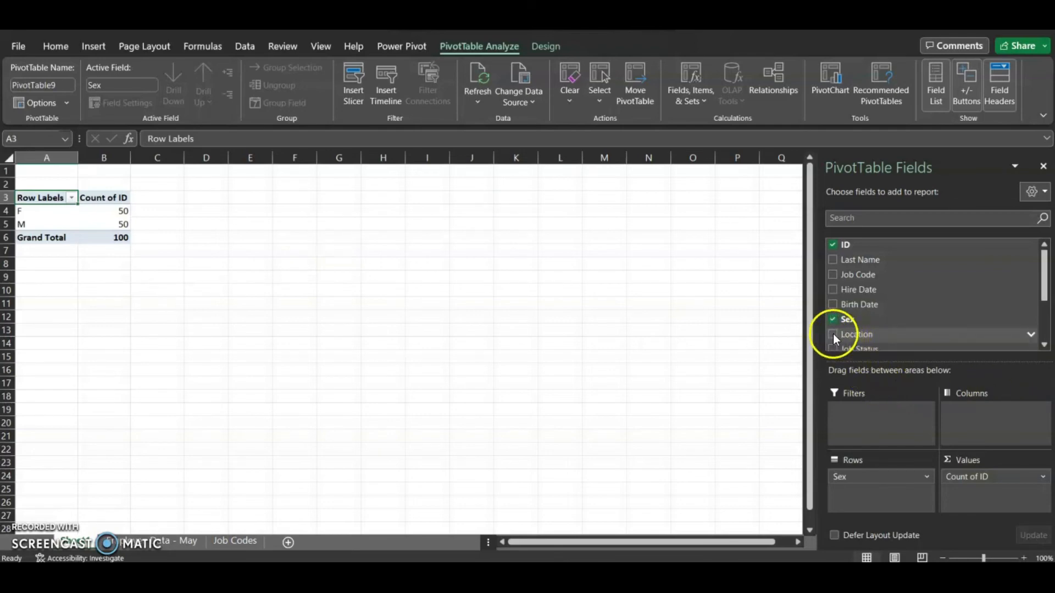
{"action": "left_click_drag", "start_coordinate": [859, 338], "coordinate": [902, 503]}
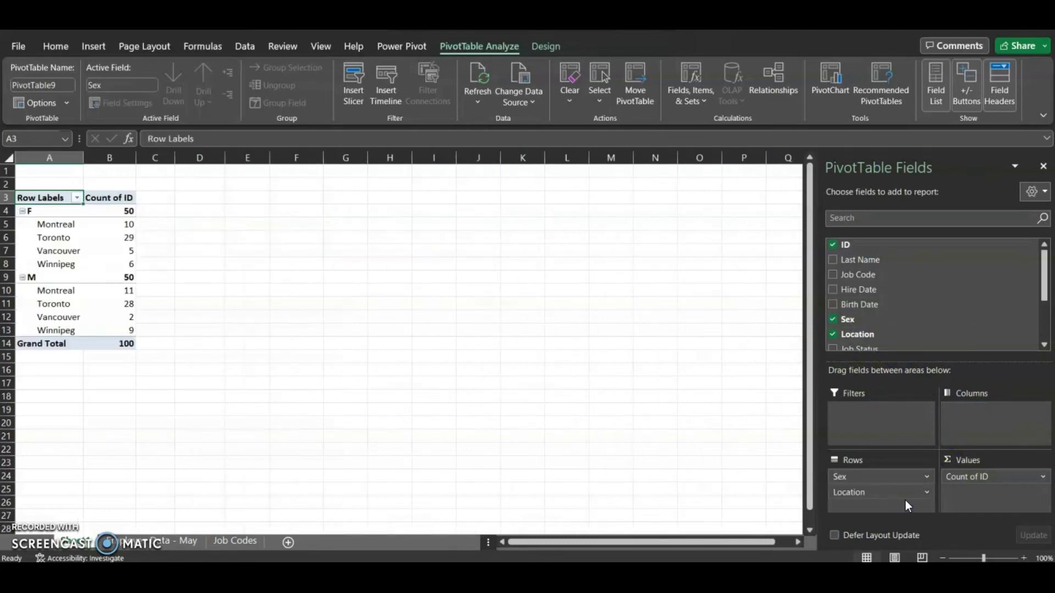
{"action": "left_click_drag", "start_coordinate": [896, 473], "coordinate": [1002, 423]}
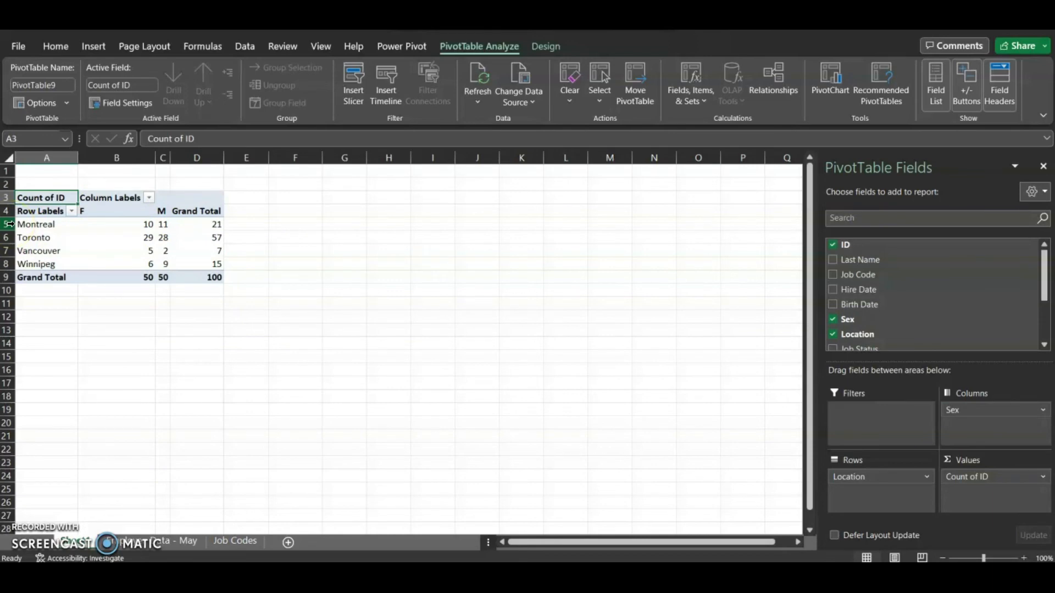
Select the Montreal row and the Toronto row in turn to read their employee counts by sex.
{"action": "left_click", "coordinate": [10, 224]}
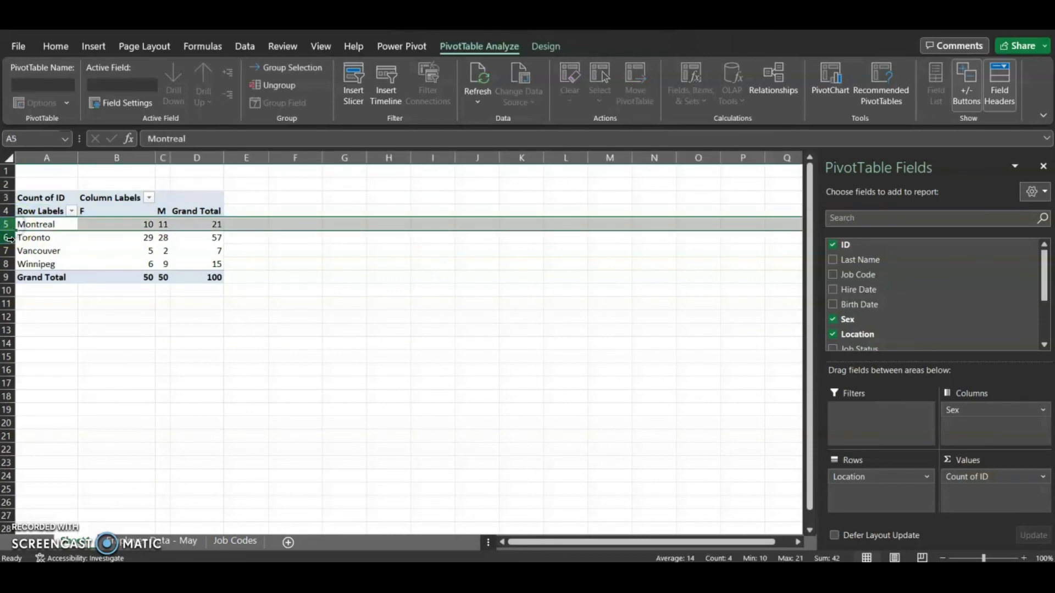
{"action": "left_click", "coordinate": [10, 238]}
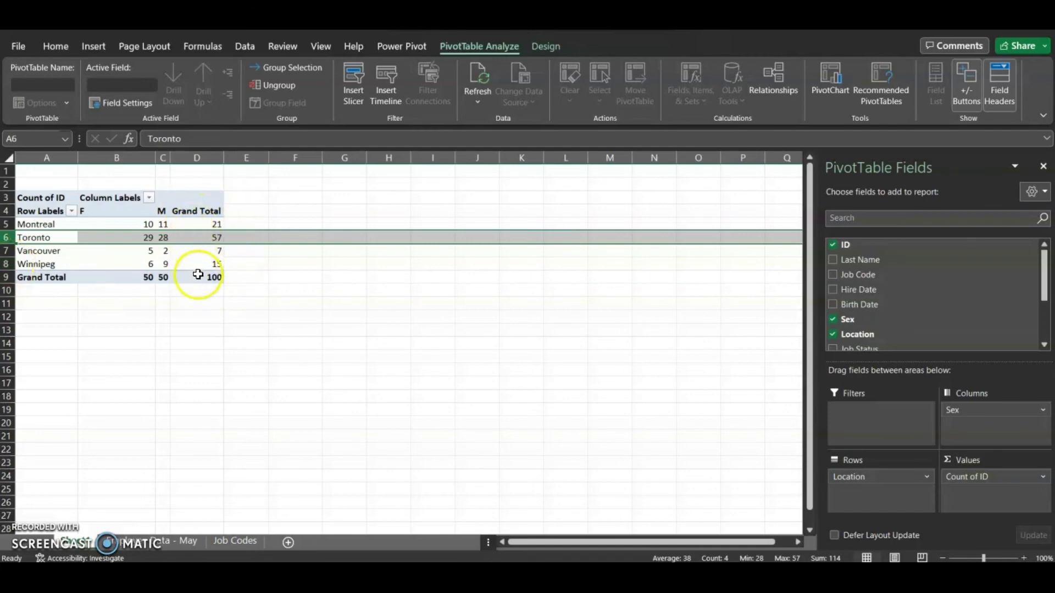
Select Montreal's grand total and the block of F and M counts for all locations to examine the breakdown.
{"action": "left_click", "coordinate": [200, 223]}
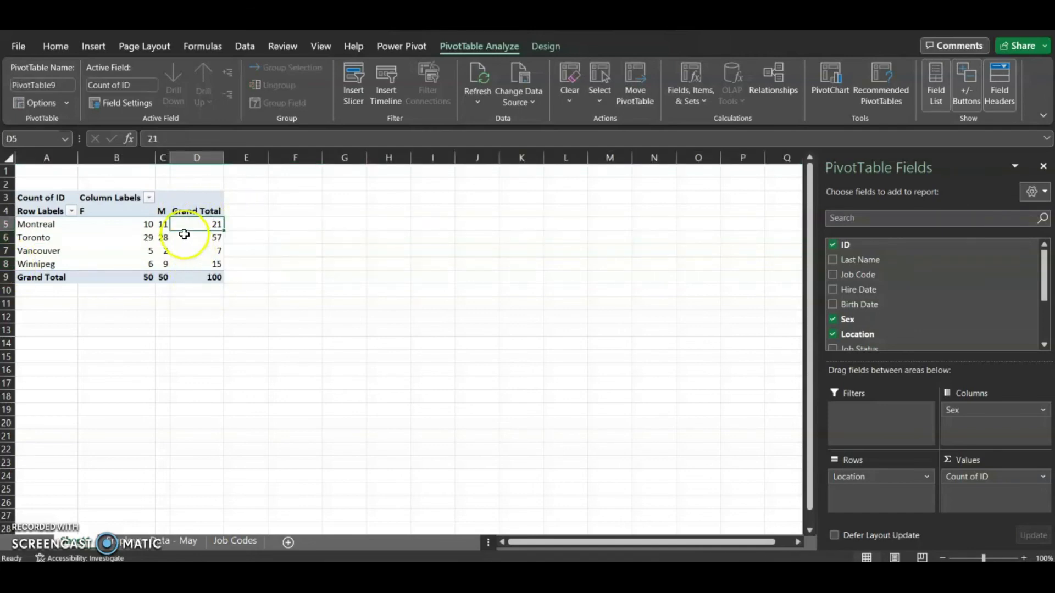
{"action": "left_click", "coordinate": [113, 222]}
{"action": "left_click_drag", "start_coordinate": [101, 209], "coordinate": [165, 269]}
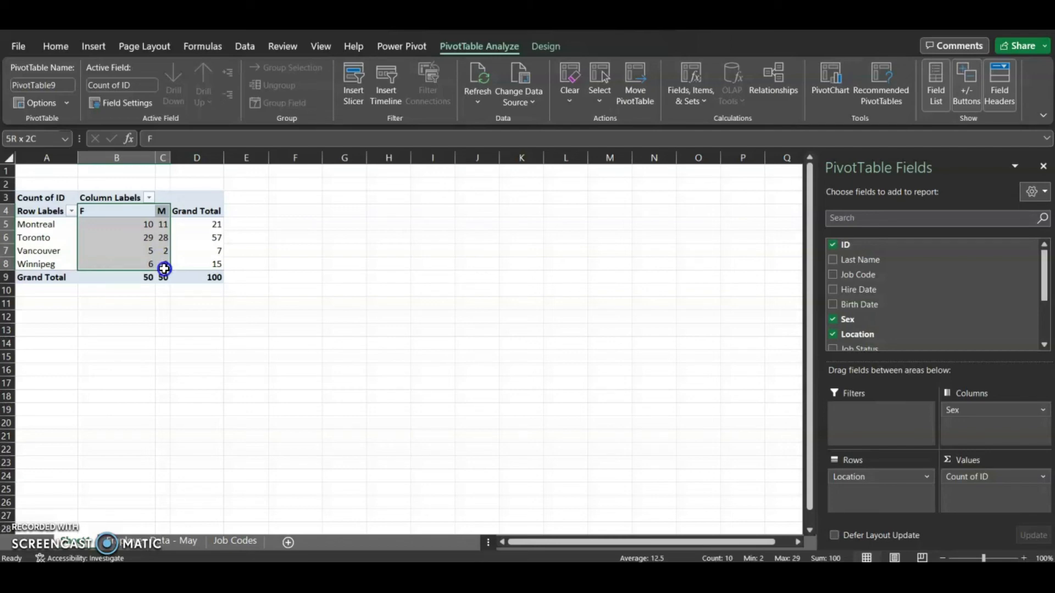
{"action": "left_click_drag", "start_coordinate": [164, 269], "coordinate": [165, 269]}
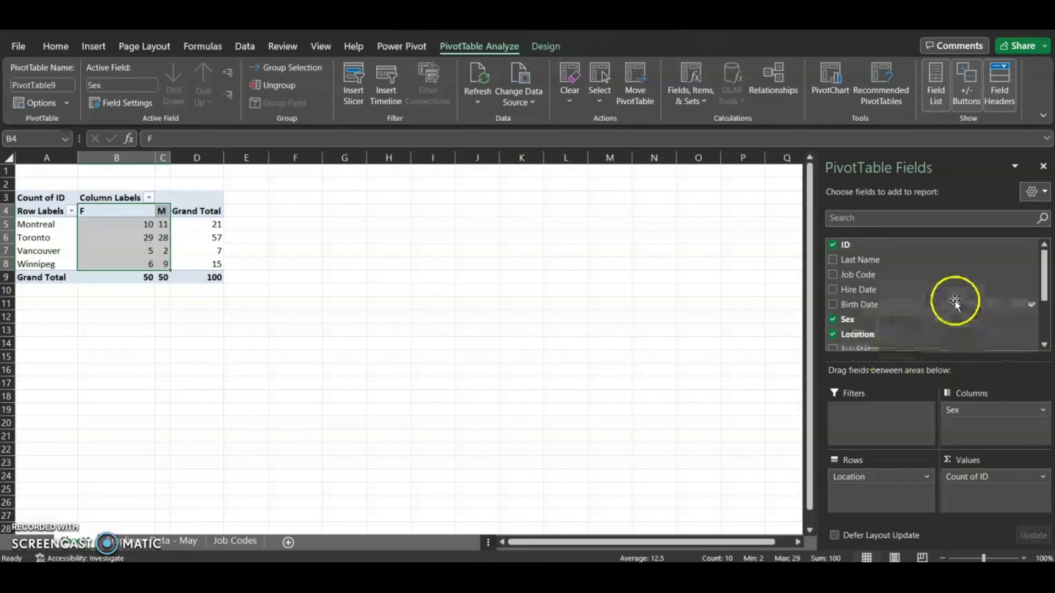
Add Annual Salary to the PivotTable values, move Sex from Columns to Rows beneath Location, and select Montreal's F and M rows.
{"action": "scroll", "coordinate": [949, 282], "scroll_direction": "down", "scroll_amount": 3}
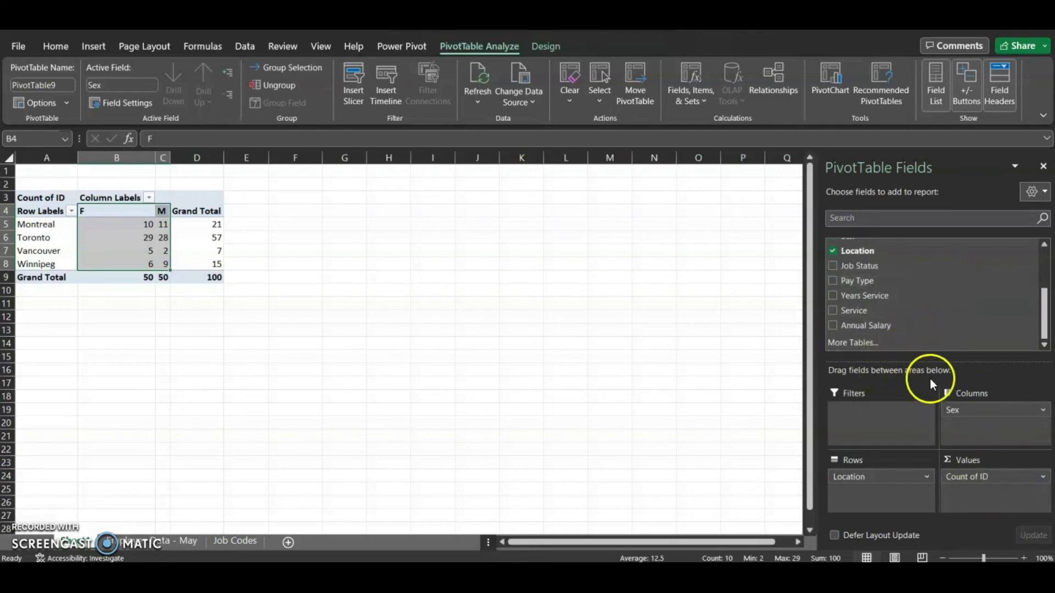
{"action": "left_click", "coordinate": [833, 325]}
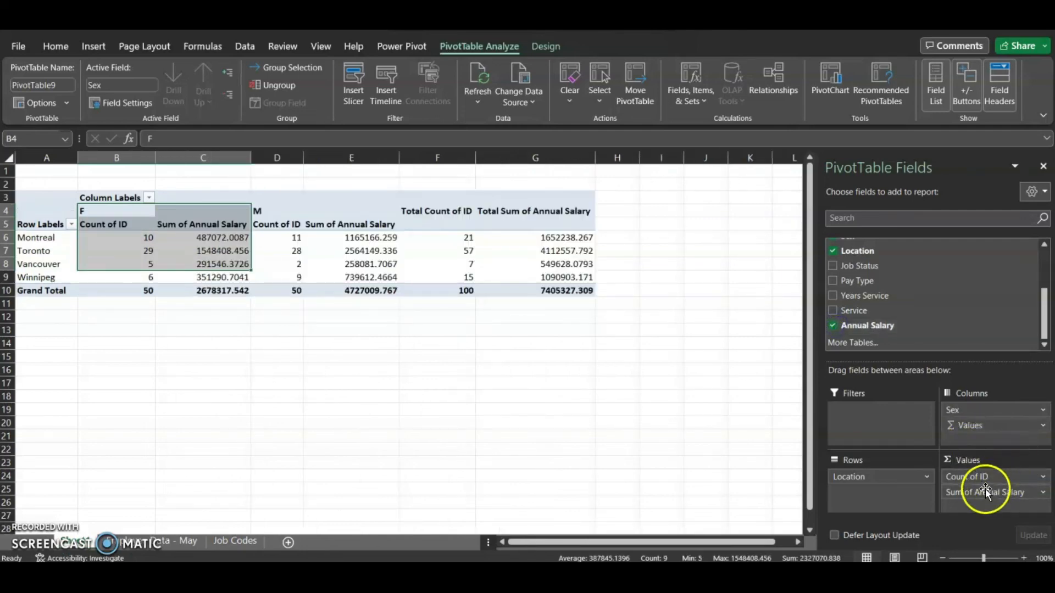
{"action": "left_click_drag", "start_coordinate": [964, 410], "coordinate": [886, 483]}
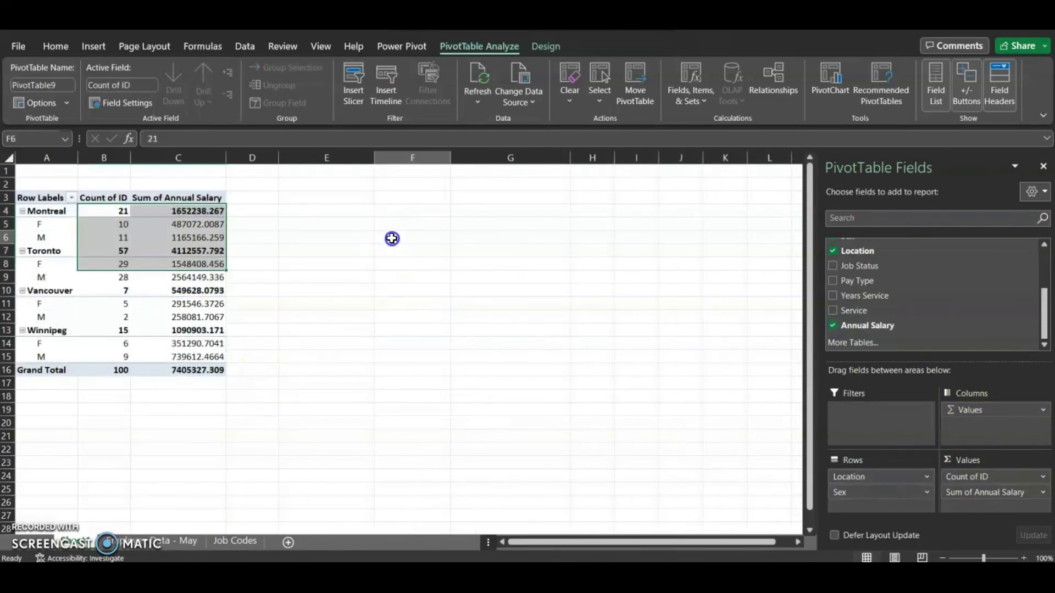
{"action": "left_click", "coordinate": [392, 238]}
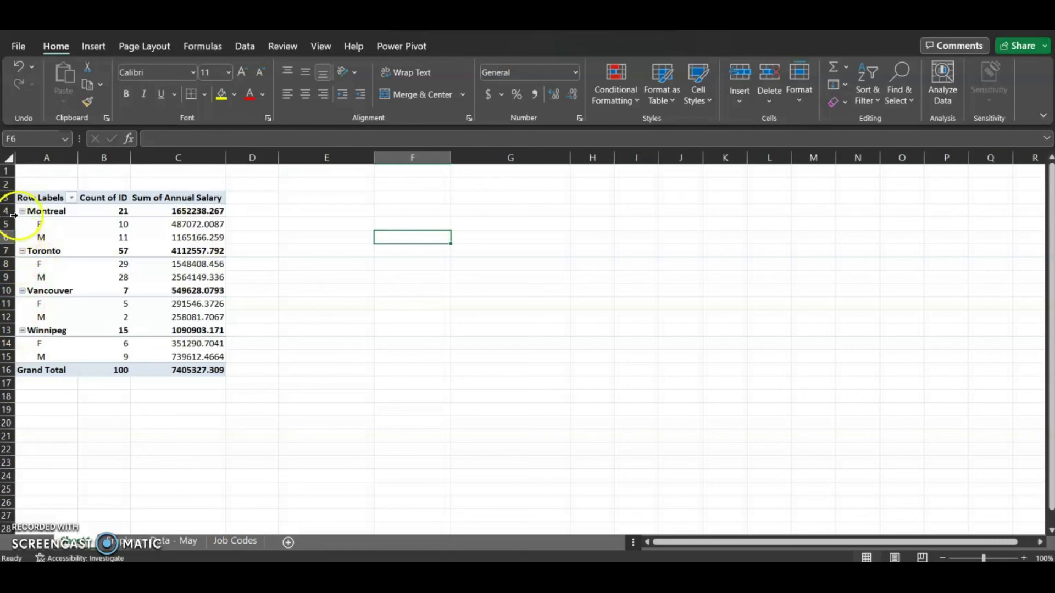
{"action": "left_click_drag", "start_coordinate": [9, 222], "coordinate": [15, 237]}
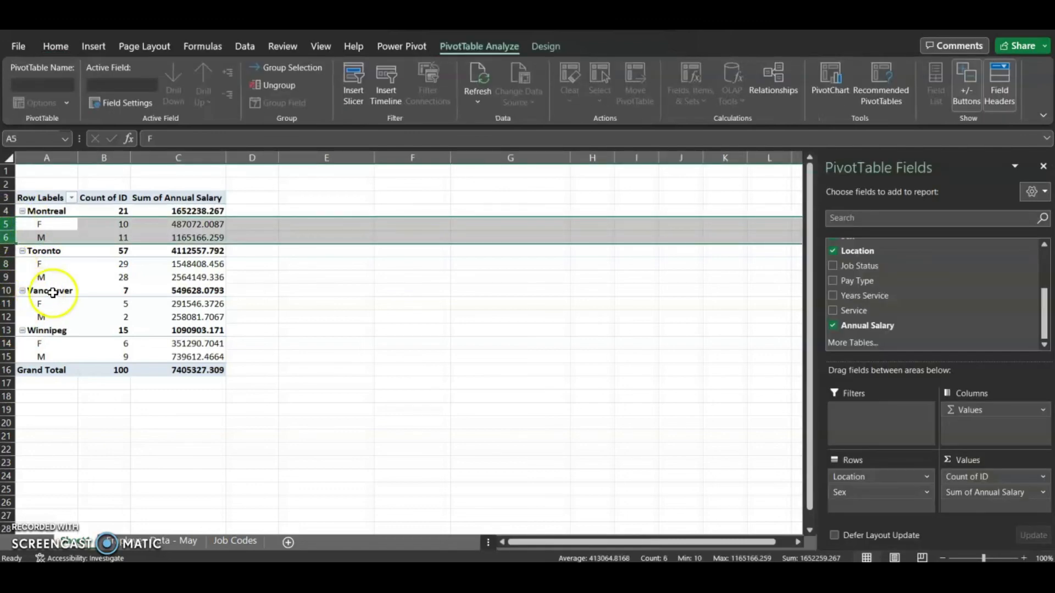
Collapse the Montreal, Toronto, Vancouver and Winnipeg groups in the PivotTable, and expand Montreal again.
{"action": "left_click", "coordinate": [22, 211]}
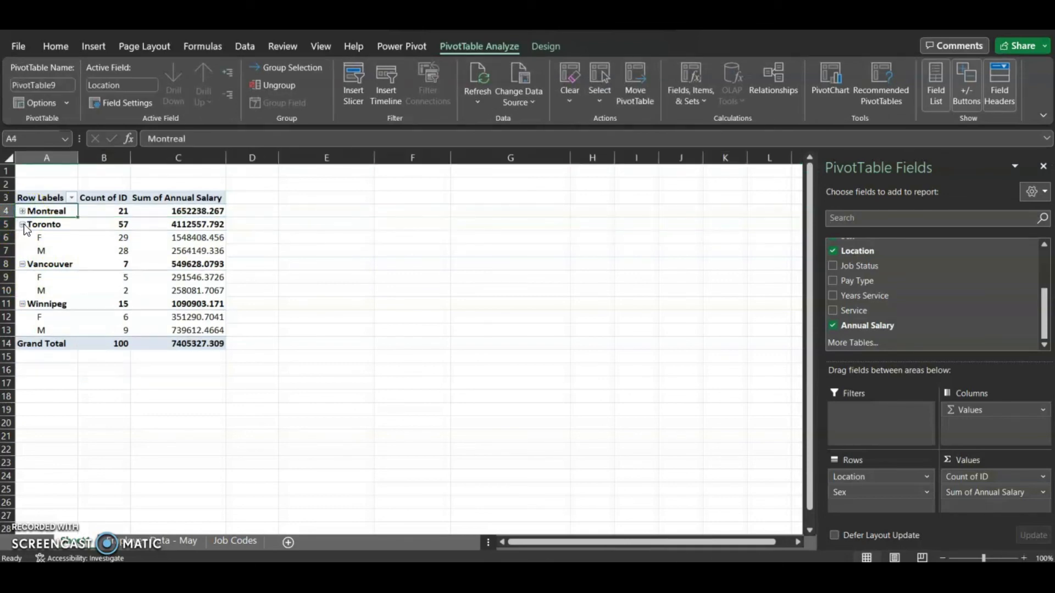
{"action": "left_click", "coordinate": [22, 224]}
{"action": "left_click", "coordinate": [23, 238]}
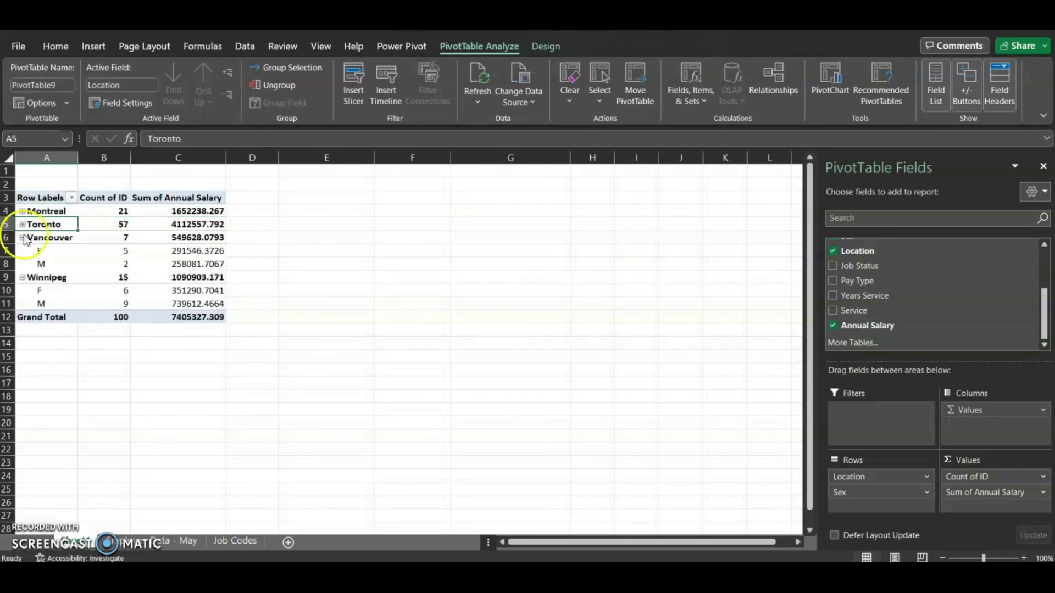
{"action": "left_click", "coordinate": [22, 251]}
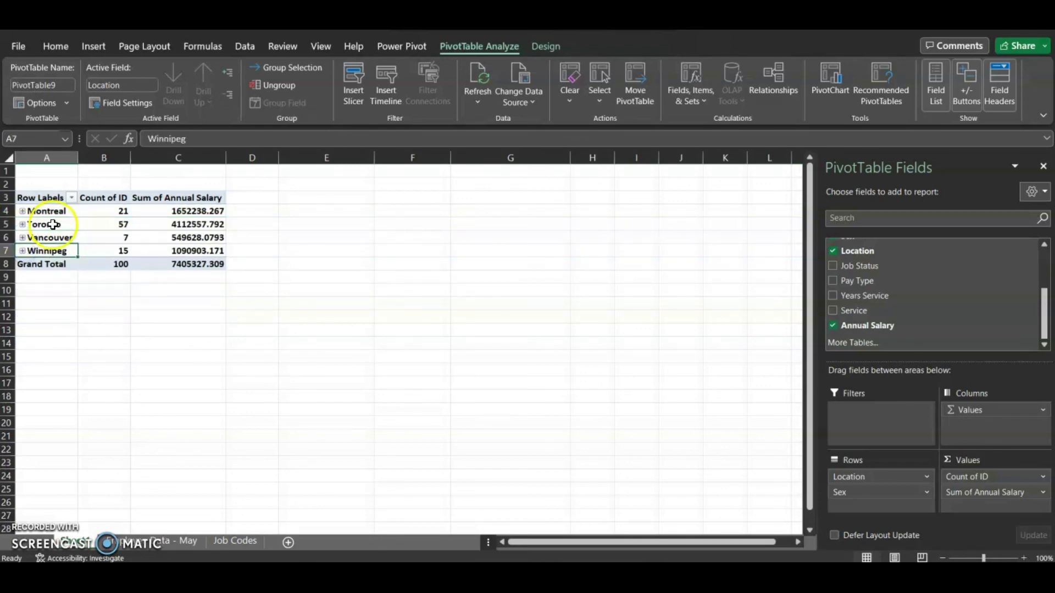
{"action": "left_click", "coordinate": [22, 211]}
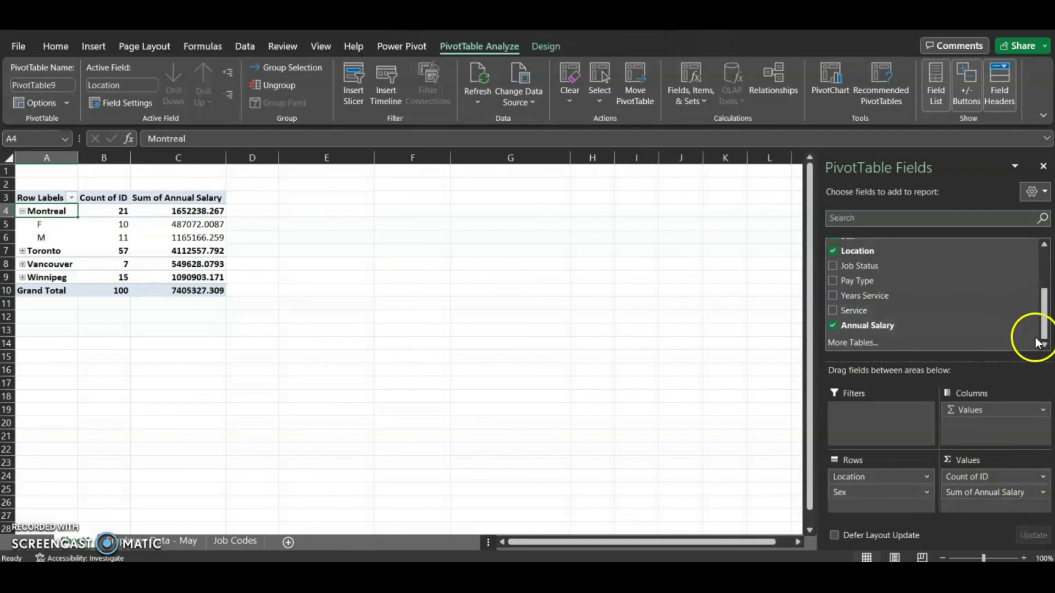
{"action": "left_click_drag", "start_coordinate": [1042, 330], "coordinate": [1048, 288]}
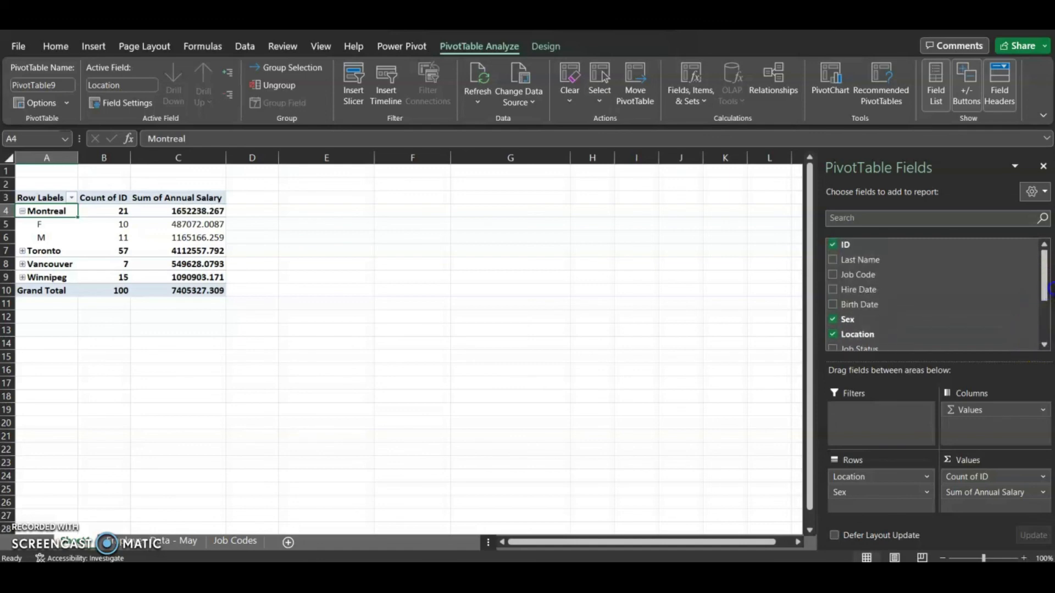